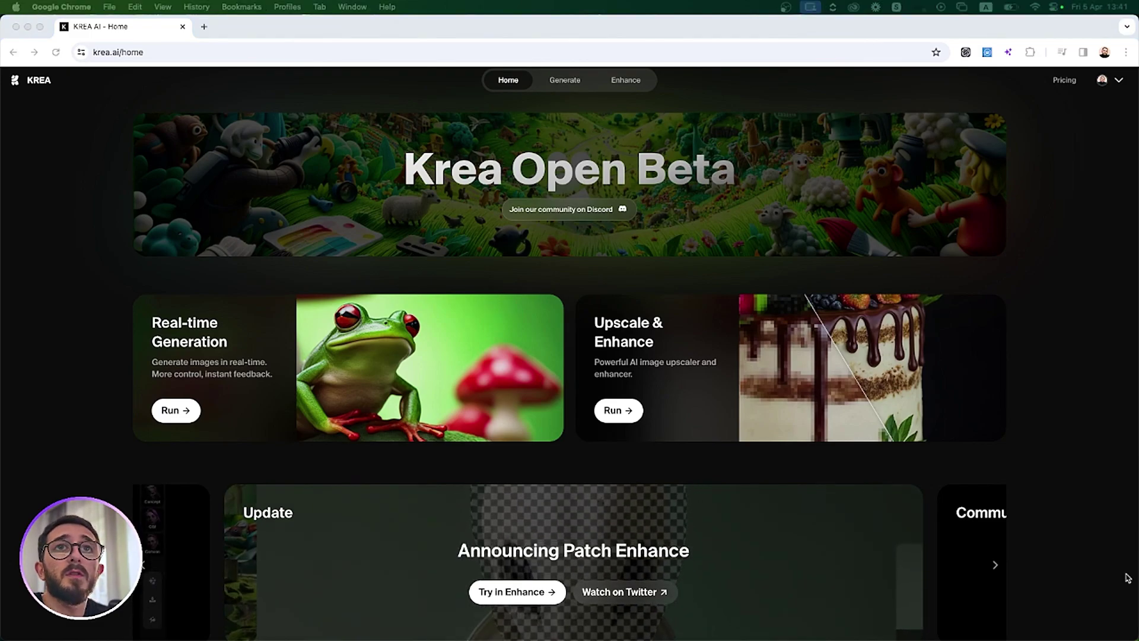
# Scroll the KREA home page through the Apps, Studio Projects and Training sections
pyautogui.click(1023, 405)
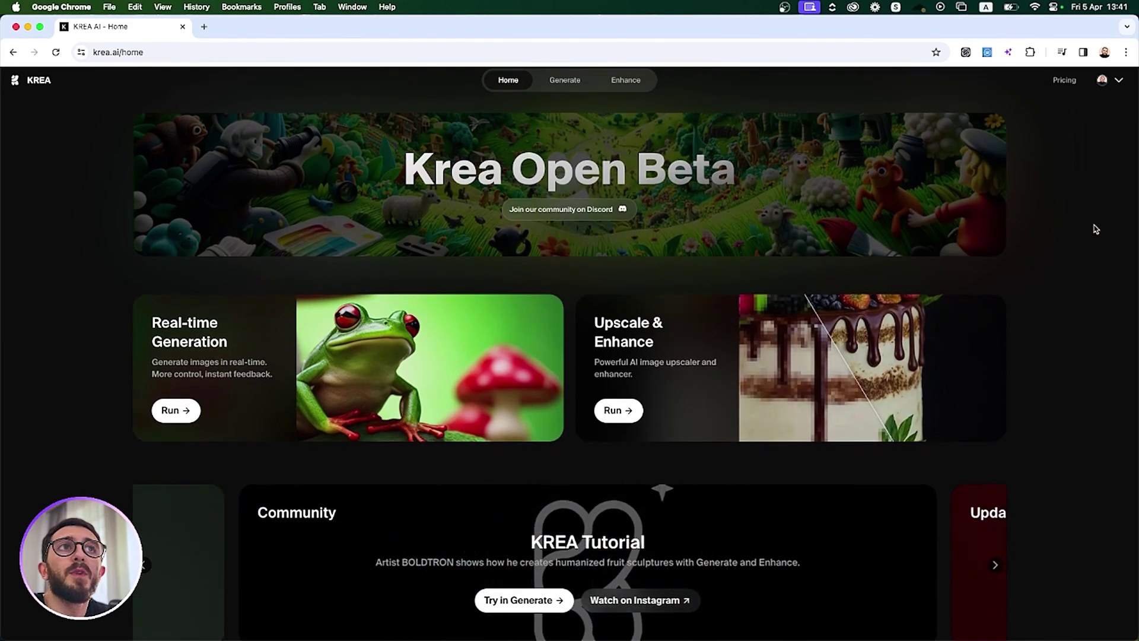
pyautogui.scroll(-1, 1096, 229)
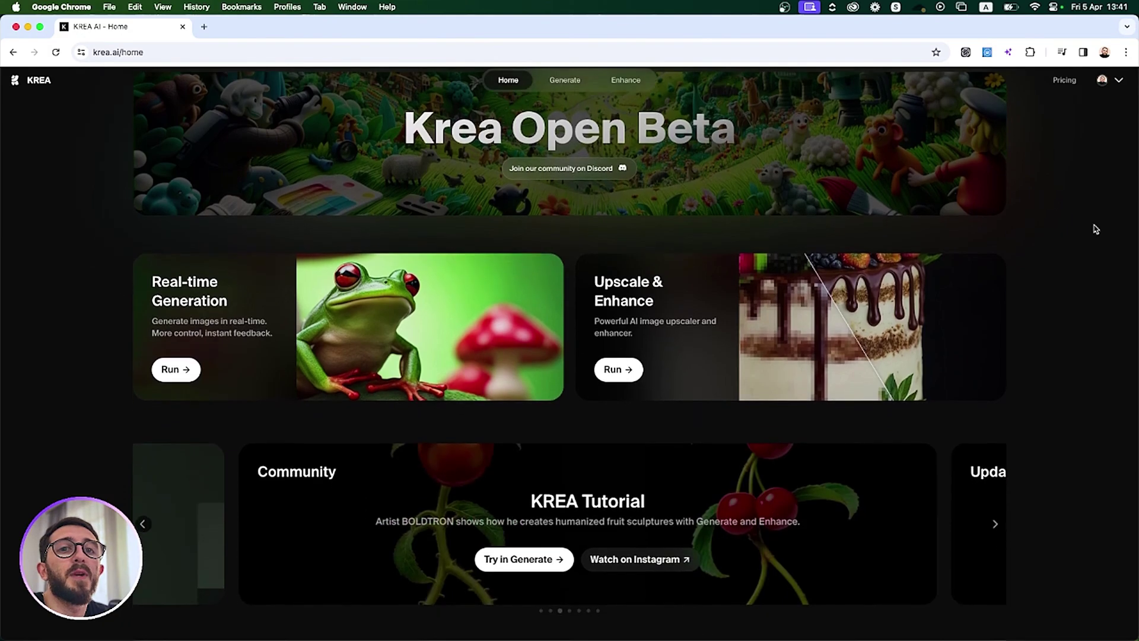
pyautogui.scroll(-1, 1095, 229)
pyautogui.scroll(-1, 1096, 229)
pyautogui.scroll(-1, 1095, 229)
pyautogui.scroll(-2, 1096, 229)
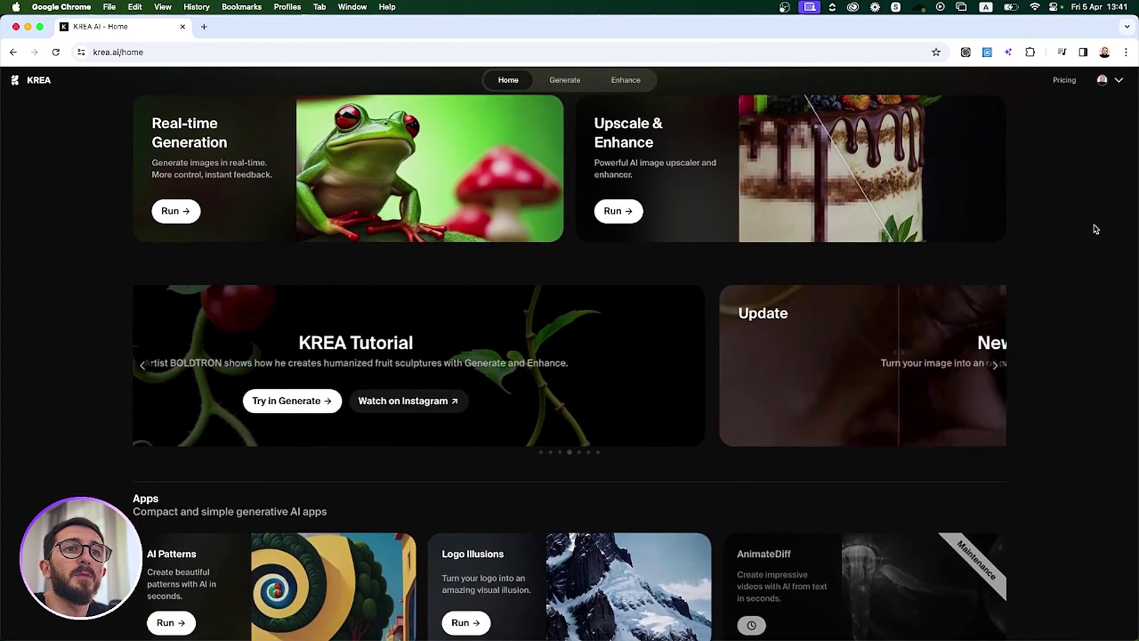
pyautogui.scroll(-1, 1096, 229)
pyautogui.scroll(-2, 1096, 229)
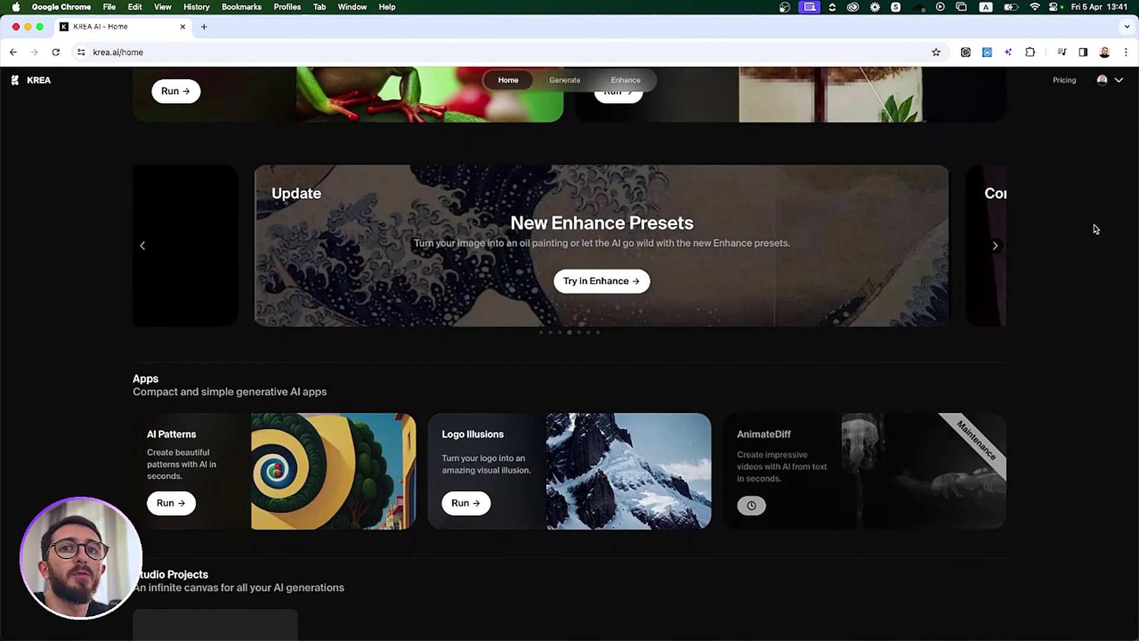
pyautogui.scroll(-2, 1095, 229)
pyautogui.scroll(-1, 1096, 229)
pyautogui.scroll(-1, 1096, 229)
pyautogui.scroll(-1, 1096, 229)
pyautogui.scroll(15, 1096, 229)
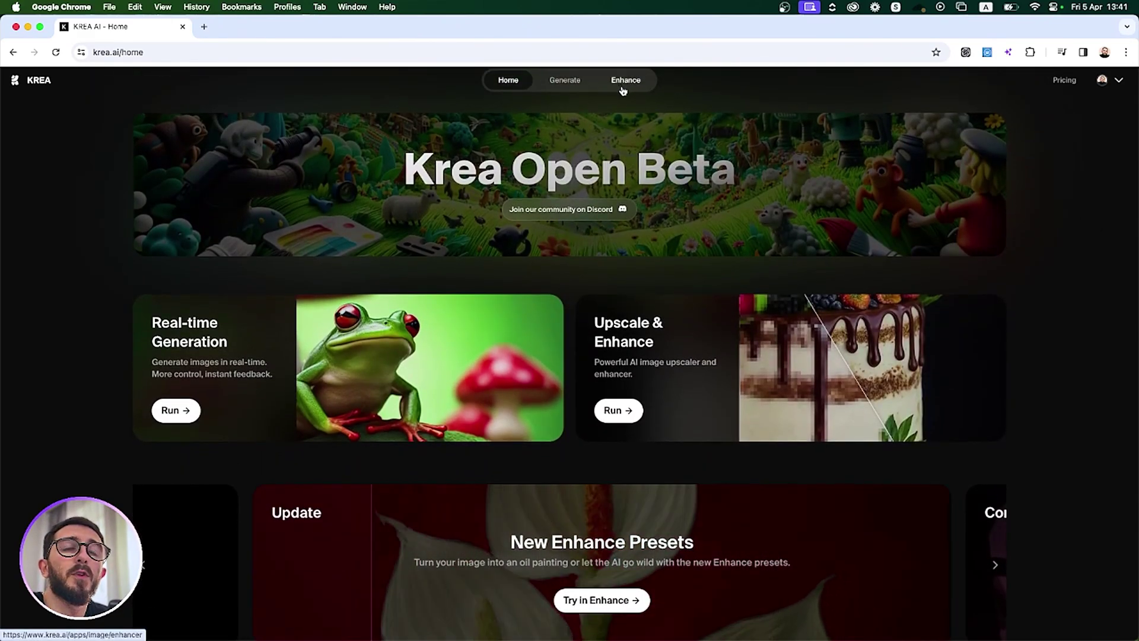
# Open the real-time editor and place the magenta circle top-left, the blue square lower right
pyautogui.click(565, 81)
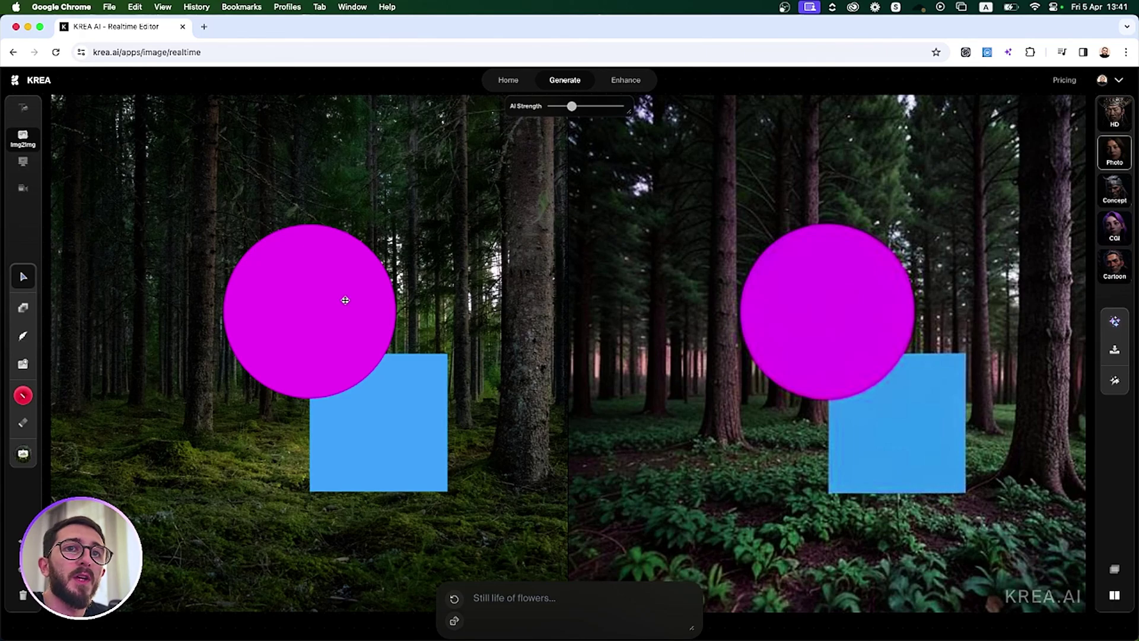
pyautogui.moveTo(346, 326); pyautogui.dragTo(241, 235)
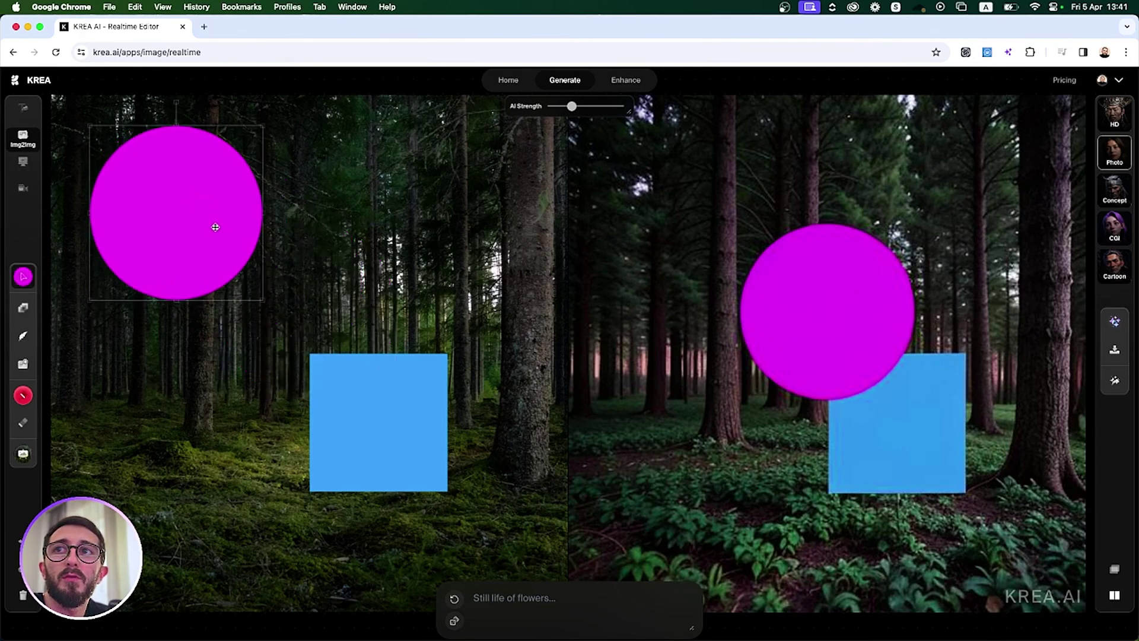
pyautogui.moveTo(364, 353); pyautogui.dragTo(385, 181)
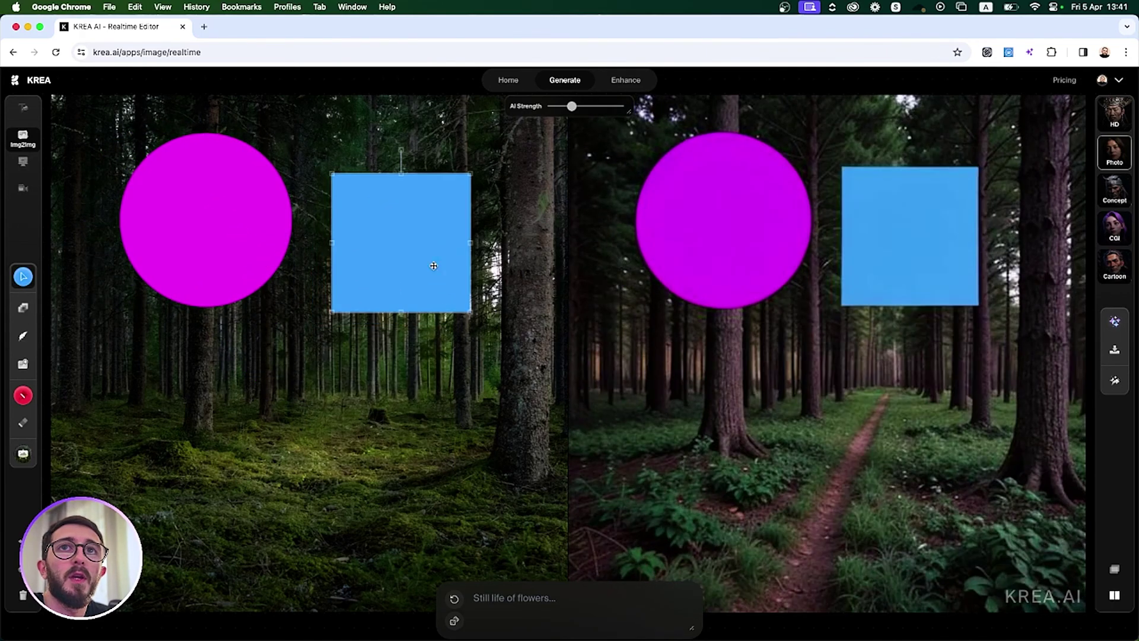
pyautogui.moveTo(438, 246); pyautogui.dragTo(455, 296)
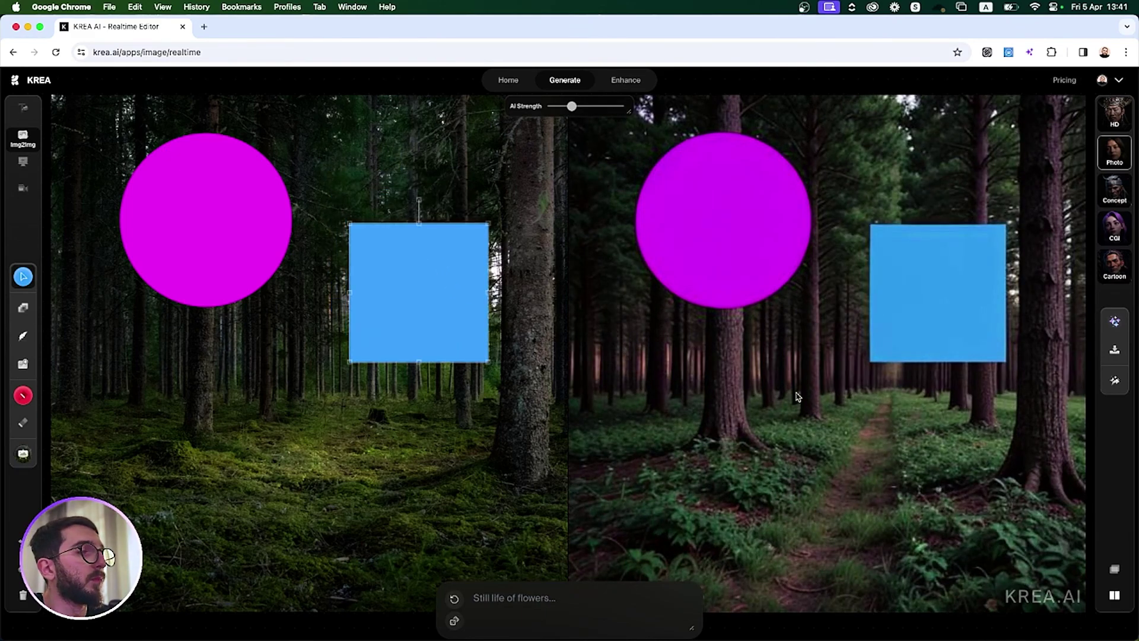
pyautogui.moveTo(450, 300); pyautogui.dragTo(449, 358)
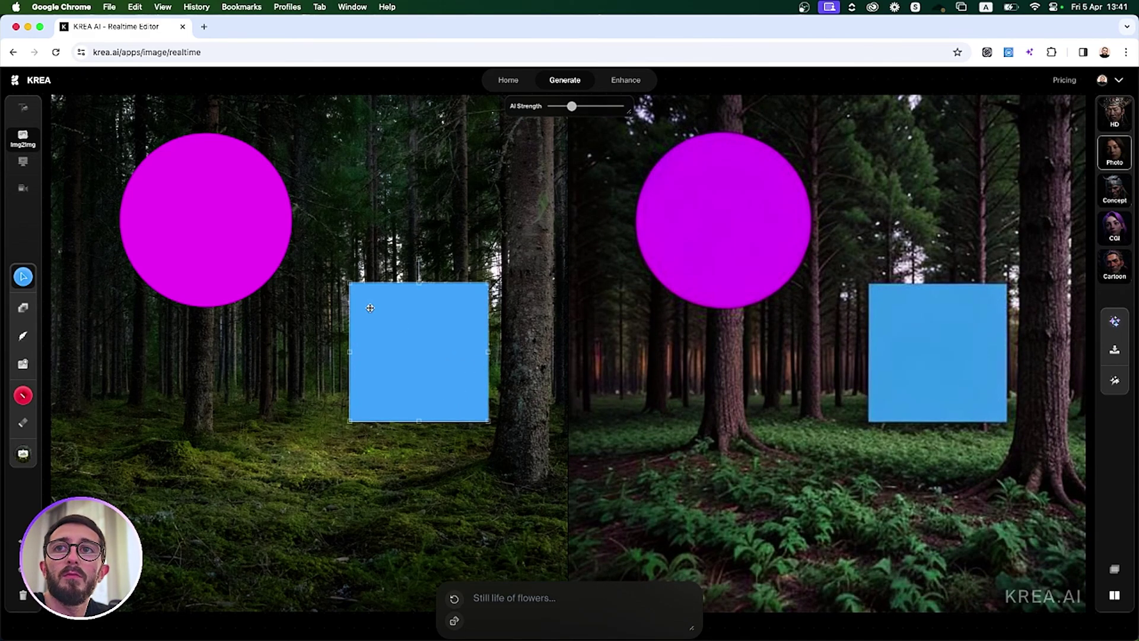
# Delete both shapes, prompt 'Soccer player on a stadium', and raise AI strength to 0.95
pyautogui.press('super+a')
pyautogui.press('Delete')
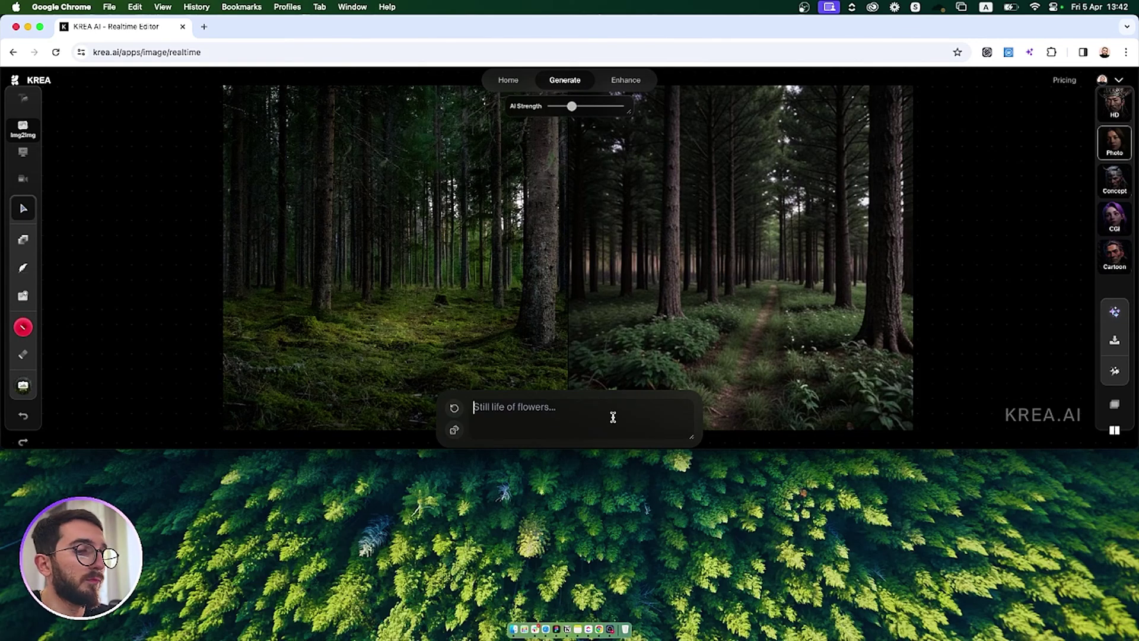
pyautogui.write('tbal')
pyautogui.press('BackSpace')
pyautogui.press('BackSpace')
pyautogui.press('BackSpace')
pyautogui.write('otball player')
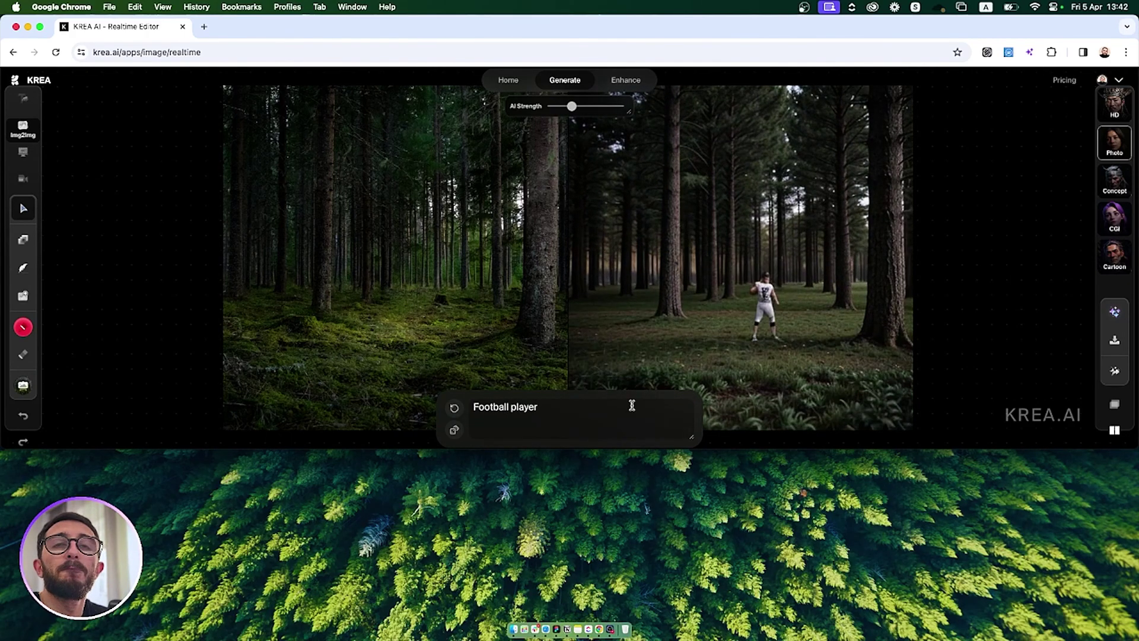
pyautogui.write('Soccer')
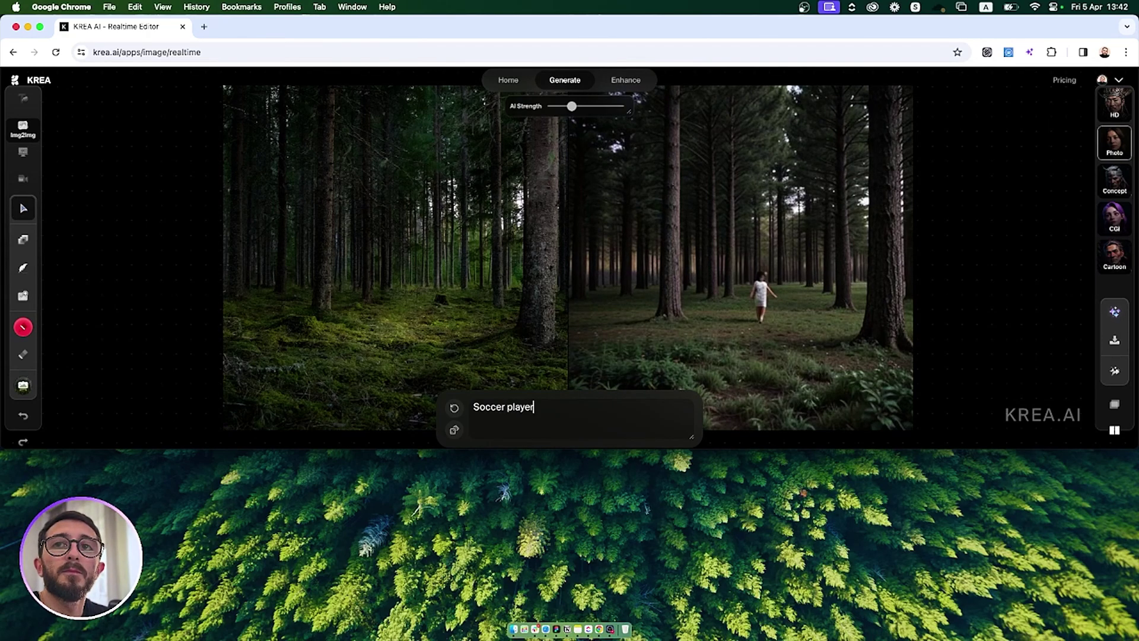
pyautogui.write('on a stadio')
pyautogui.press('BackSpace')
pyautogui.write('um')
pyautogui.moveTo(572, 105)
pyautogui.moveTo(572, 107); pyautogui.dragTo(611, 107)
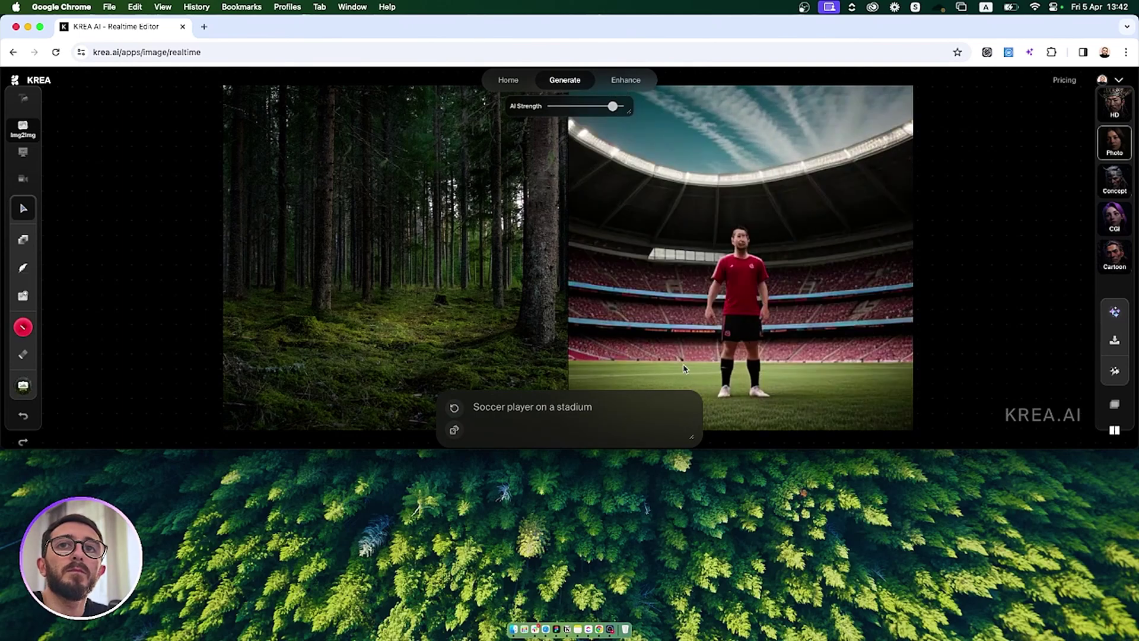
# Enlarge the window, browse the photo backgrounds, then pick plain white as the canvas colour
pyautogui.moveTo(776, 447); pyautogui.dragTo(774, 631)
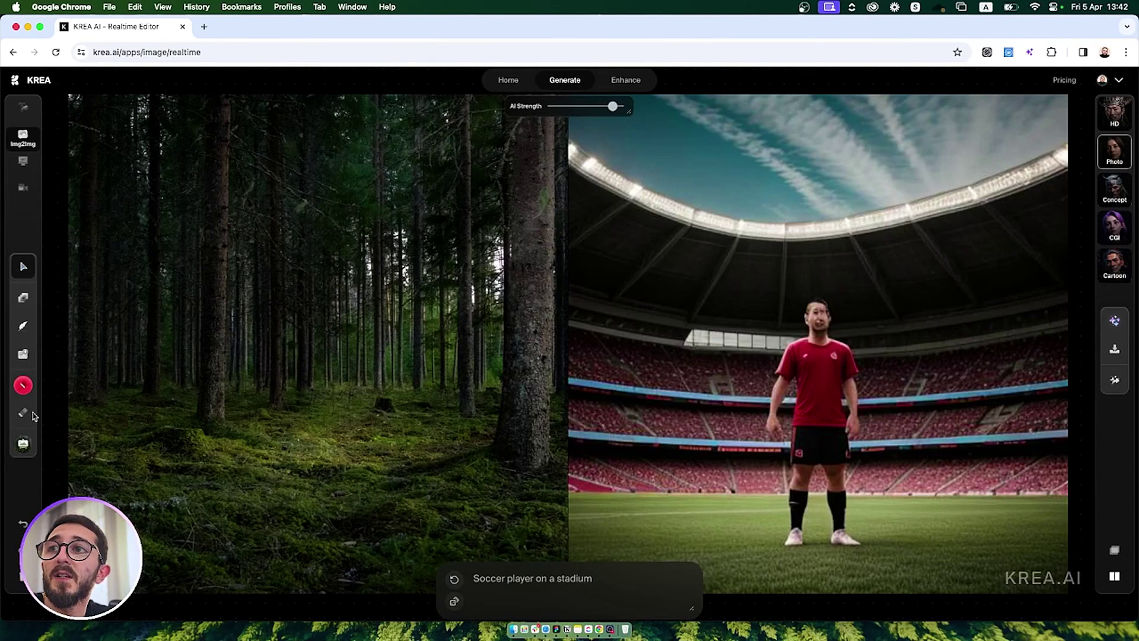
pyautogui.click(25, 442)
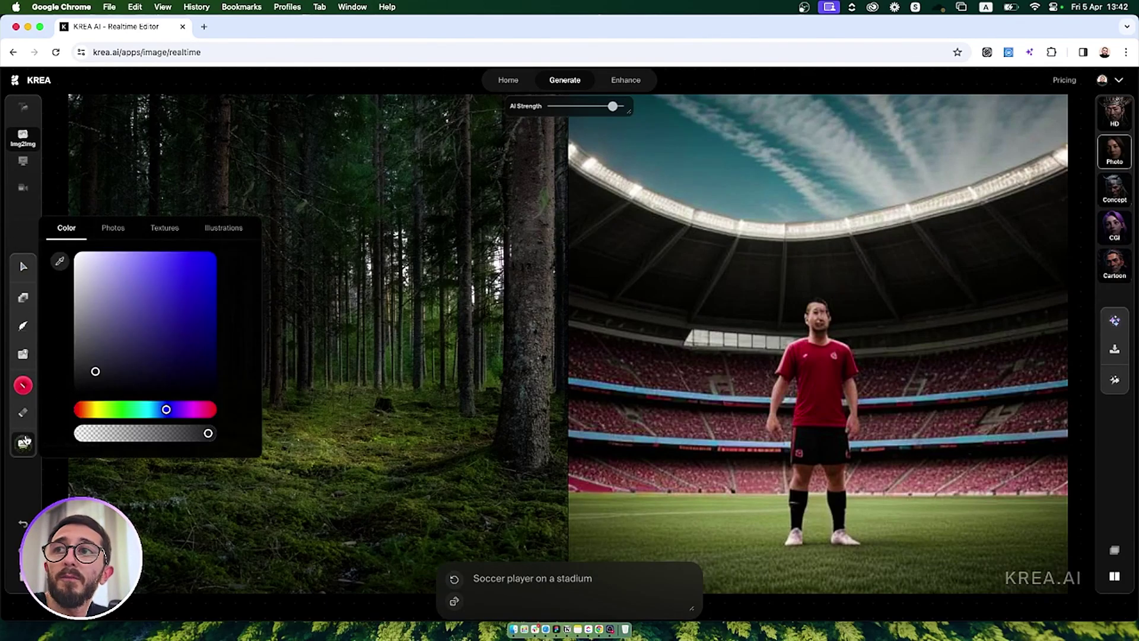
pyautogui.click(125, 226)
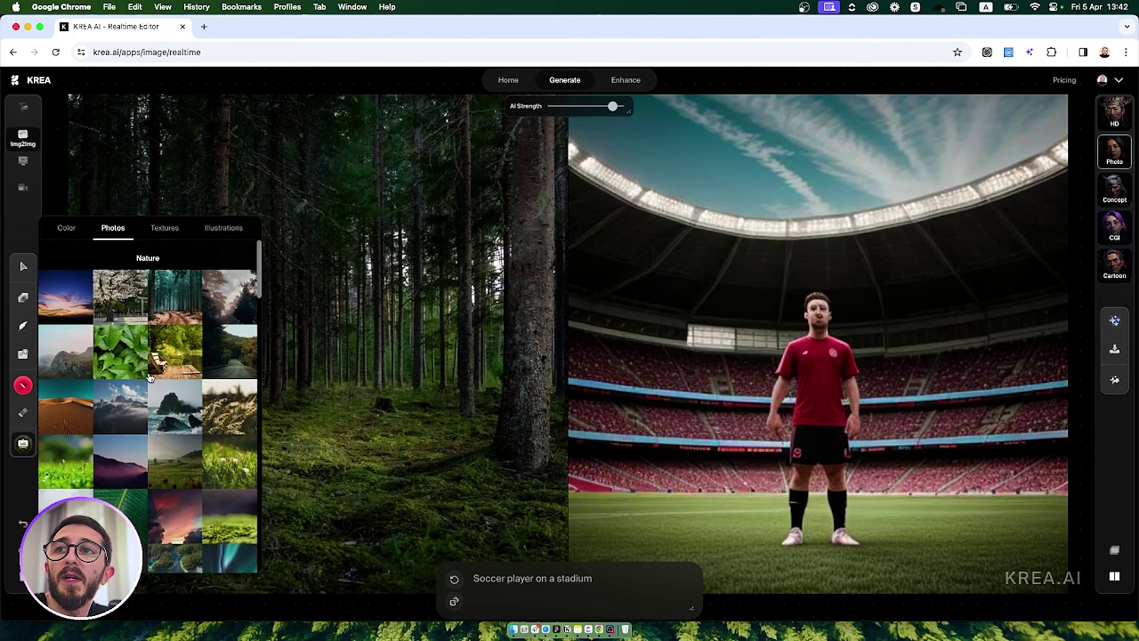
pyautogui.scroll(-2, 150, 377)
pyautogui.scroll(-1, 150, 378)
pyautogui.scroll(-1, 150, 378)
pyautogui.scroll(-1, 150, 377)
pyautogui.scroll(-1, 150, 378)
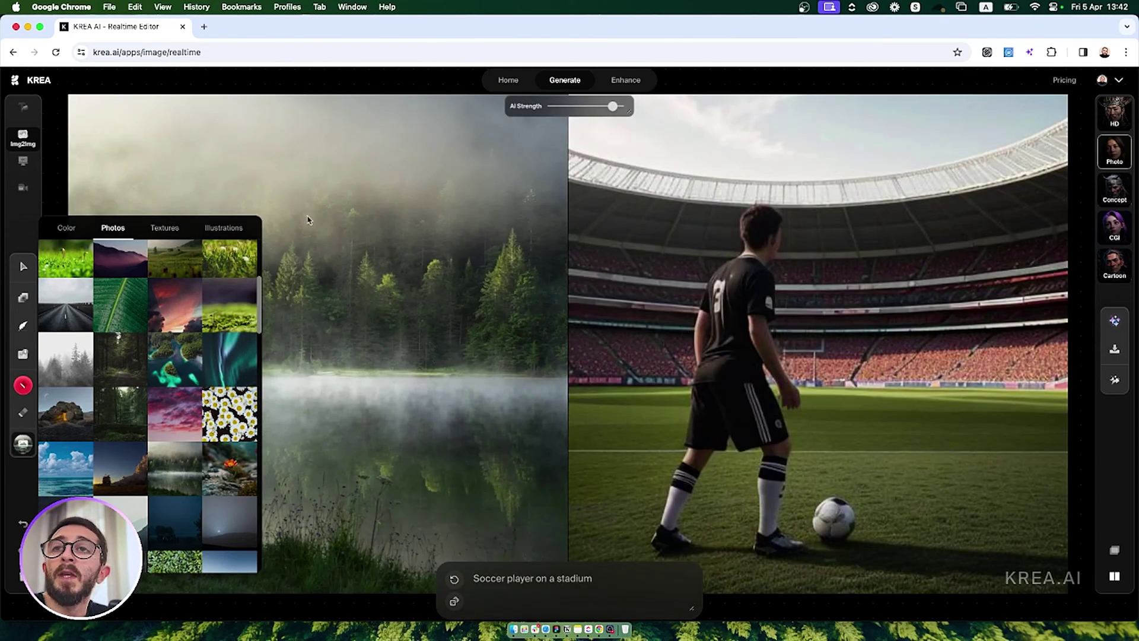
pyautogui.click(73, 231)
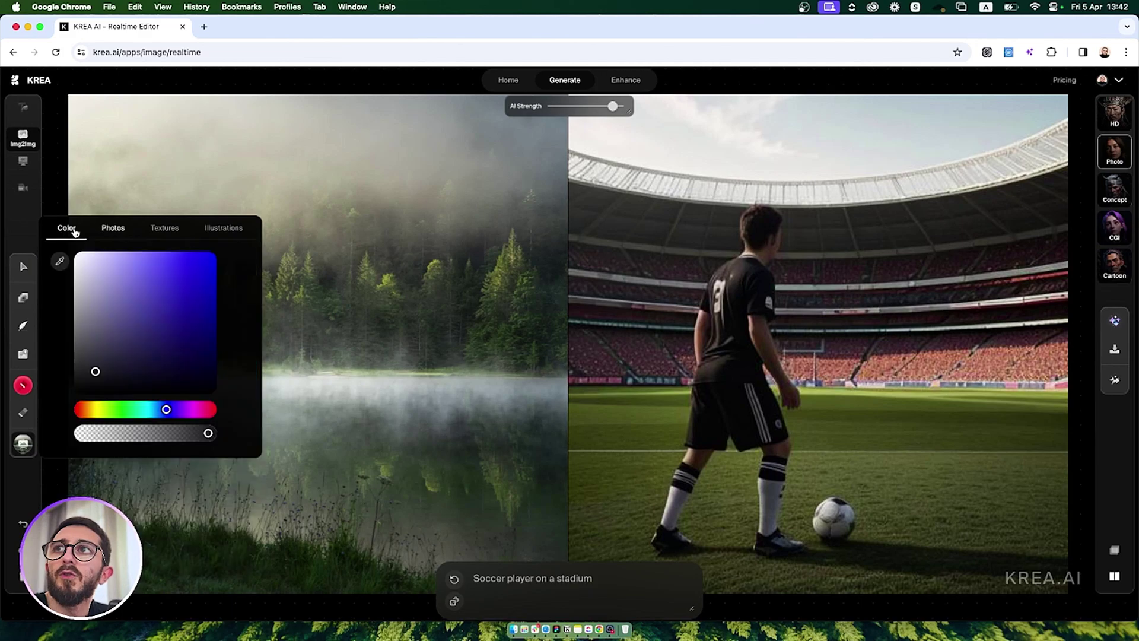
pyautogui.moveTo(132, 300); pyautogui.dragTo(71, 259)
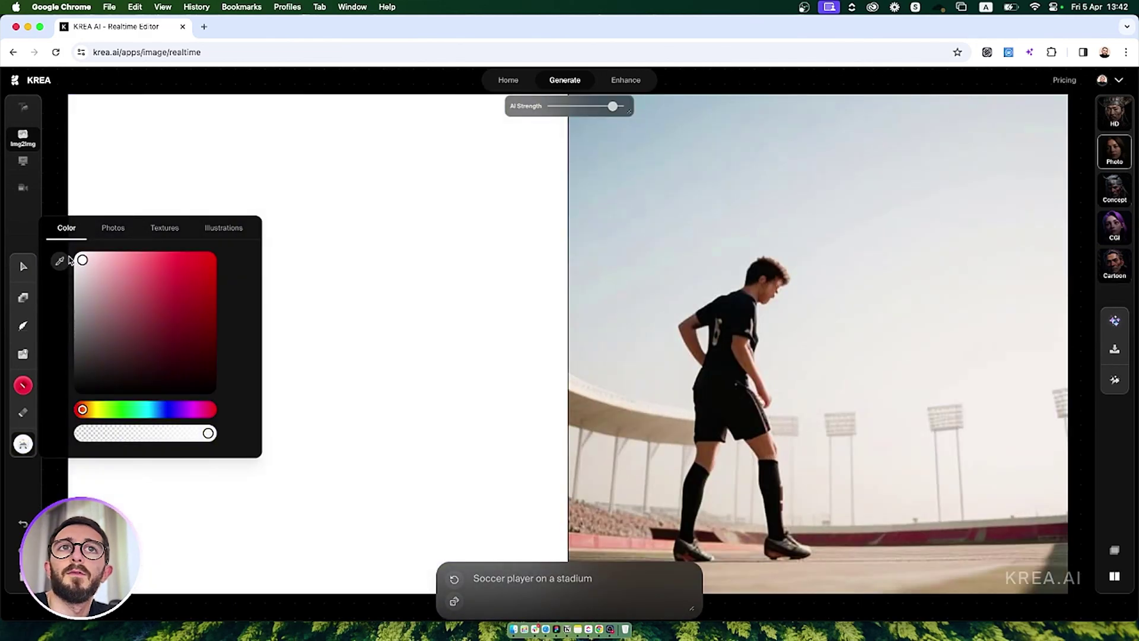
# Draw a red stick figure with head, body, legs and arm on the canvas
pyautogui.click(284, 272)
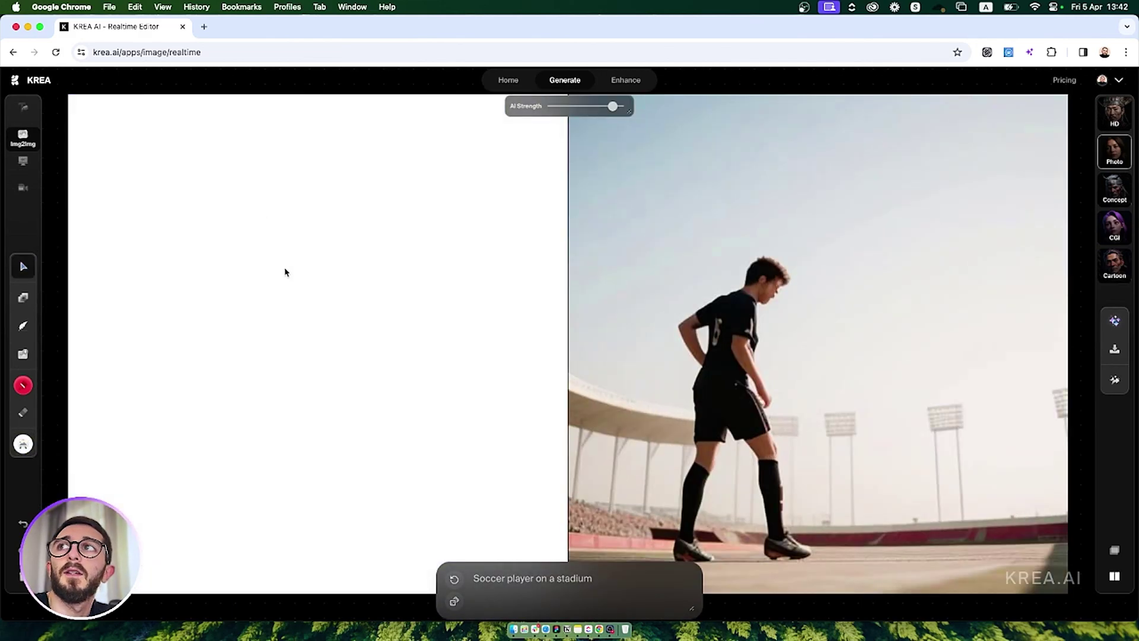
pyautogui.click(26, 385)
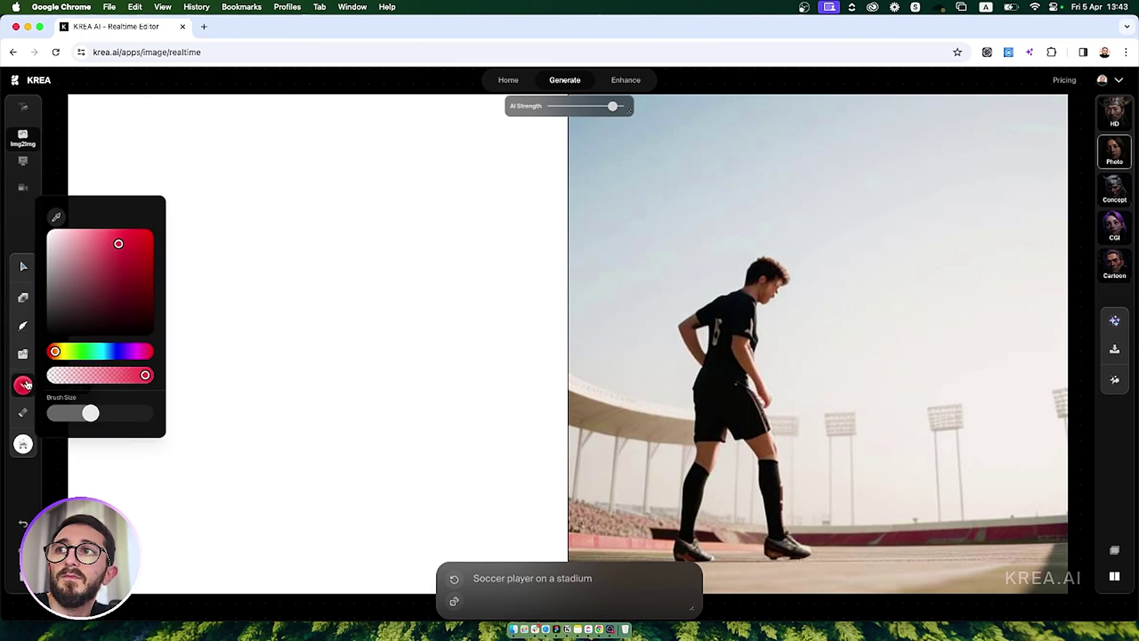
pyautogui.click(272, 362)
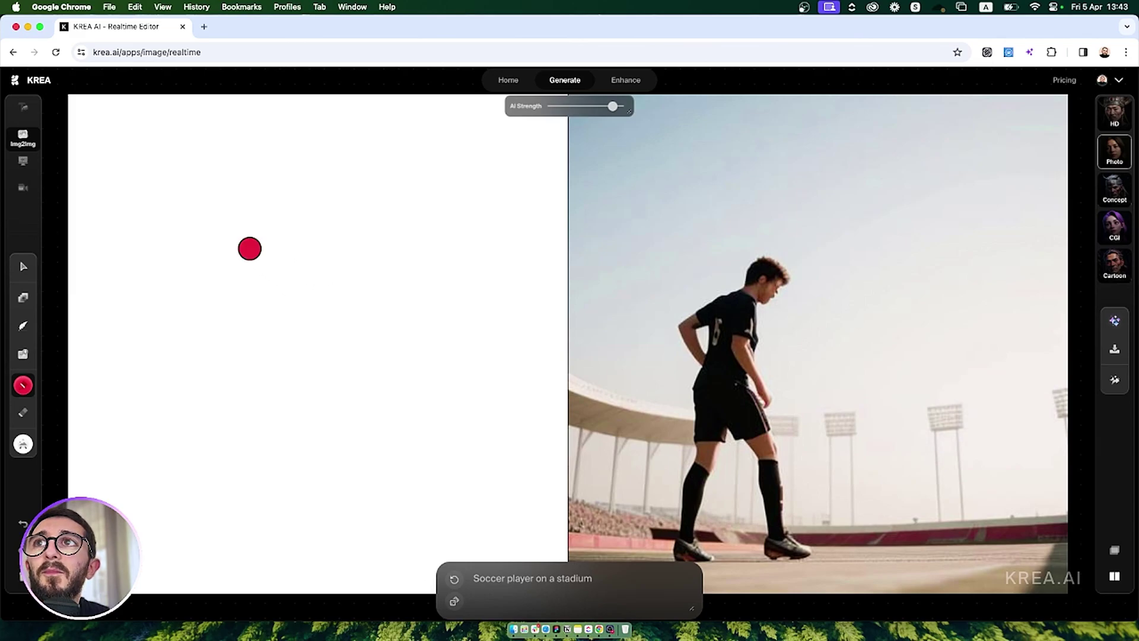
pyautogui.moveTo(250, 248); pyautogui.dragTo(251, 236)
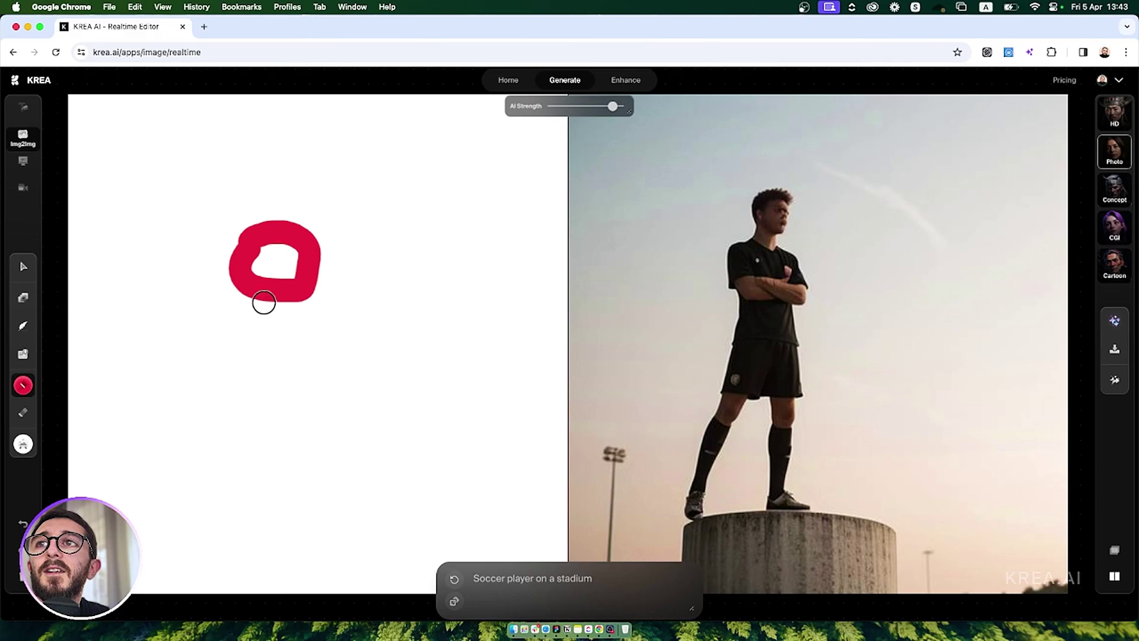
pyautogui.moveTo(263, 303)
pyautogui.mouseDown()
pyautogui.moveTo(261, 428)
pyautogui.moveTo(189, 501)
pyautogui.mouseUp()
pyautogui.moveTo(258, 436); pyautogui.dragTo(308, 511)
pyautogui.moveTo(344, 317)
pyautogui.mouseDown()
pyautogui.moveTo(274, 344)
pyautogui.moveTo(200, 325)
pyautogui.mouseUp()
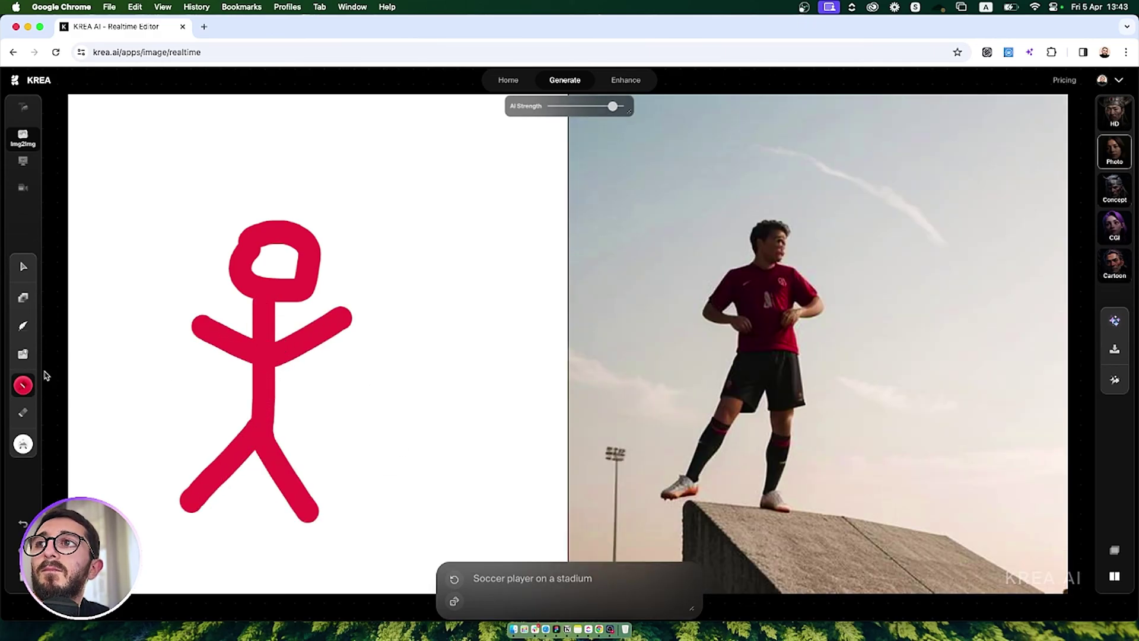
# Add a black ball beside the figure and lower AI strength to 0.77
pyautogui.click(23, 385)
pyautogui.click(145, 325)
pyautogui.moveTo(439, 466); pyautogui.dragTo(453, 483)
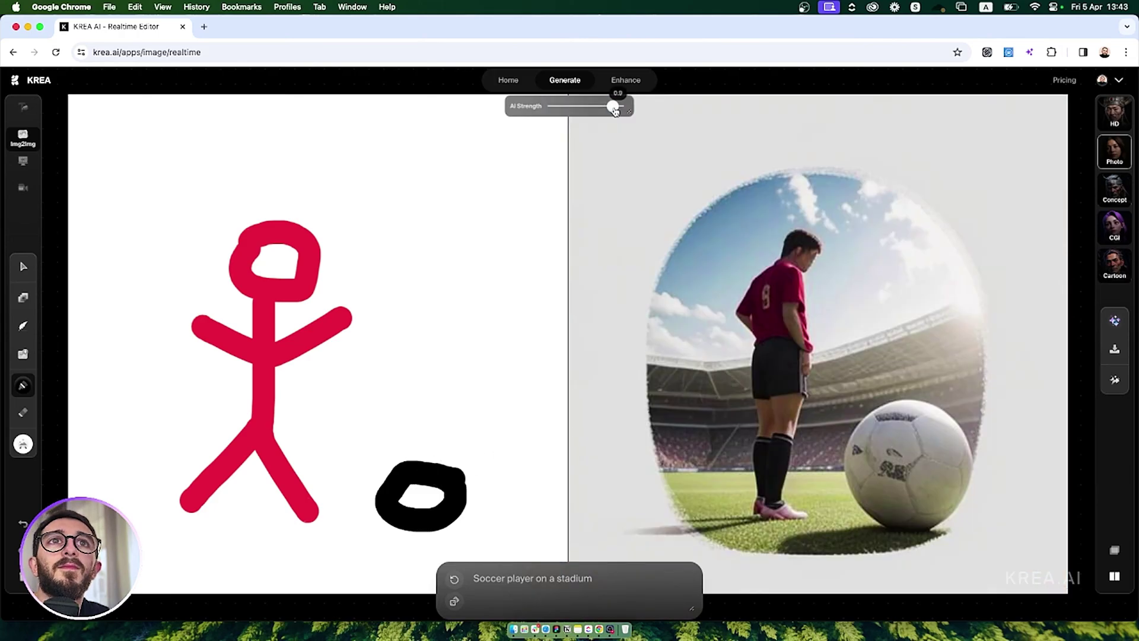
pyautogui.moveTo(613, 106); pyautogui.dragTo(604, 107)
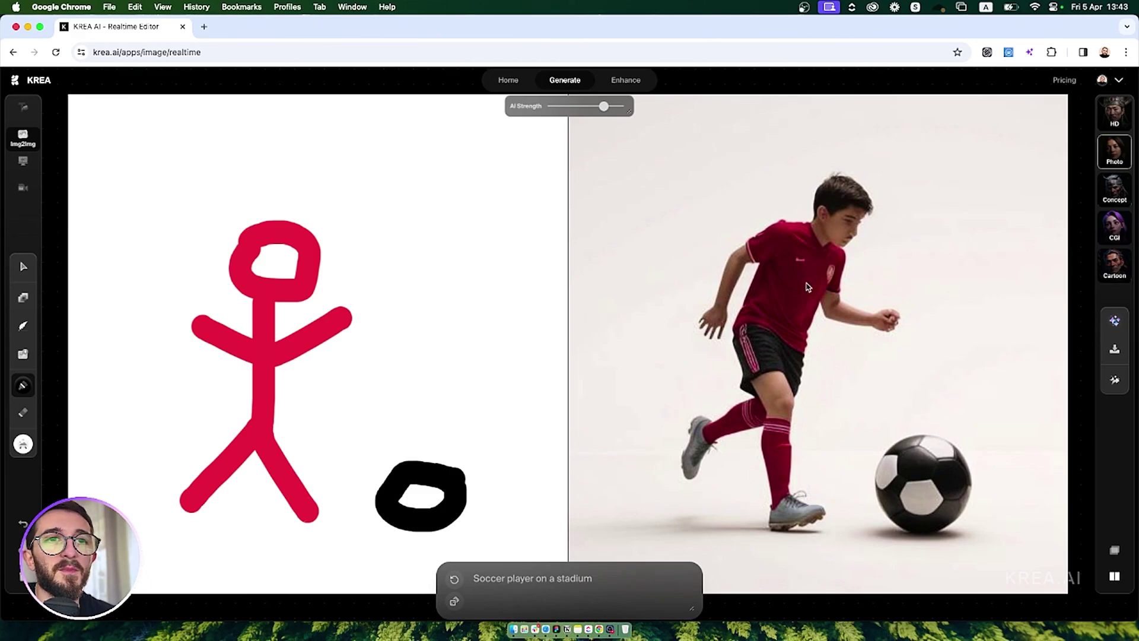
# Zoom in and out on the soccer player render to inspect it
pyautogui.scroll(3, 847, 228)
pyautogui.scroll(5, 847, 229)
pyautogui.scroll(2, 847, 228)
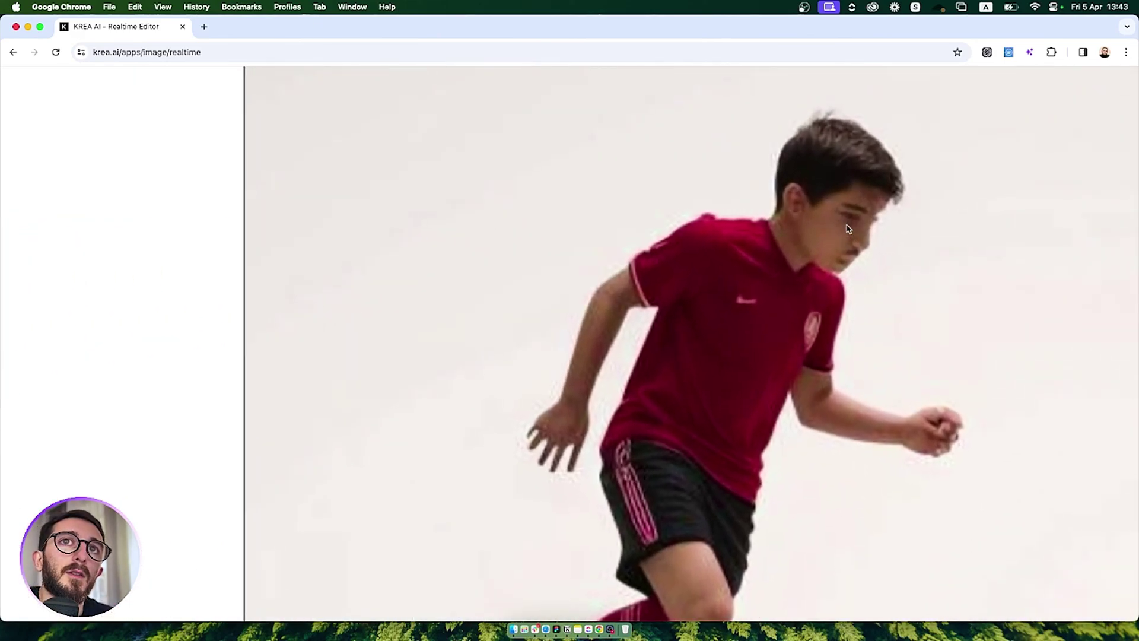
pyautogui.scroll(2, 847, 228)
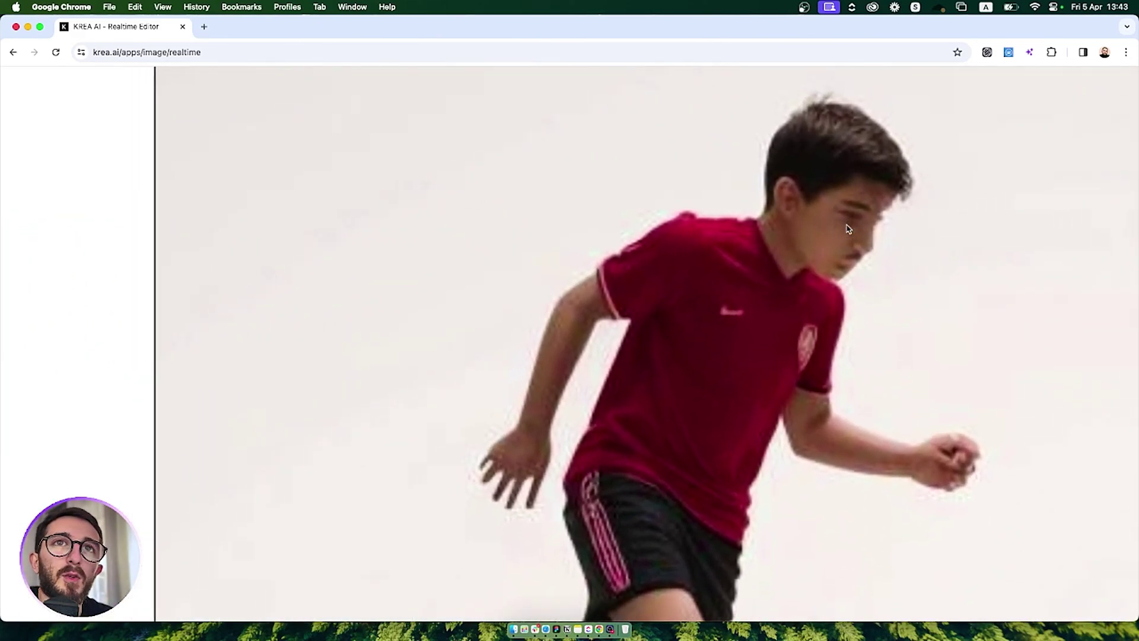
pyautogui.scroll(-10, 847, 228)
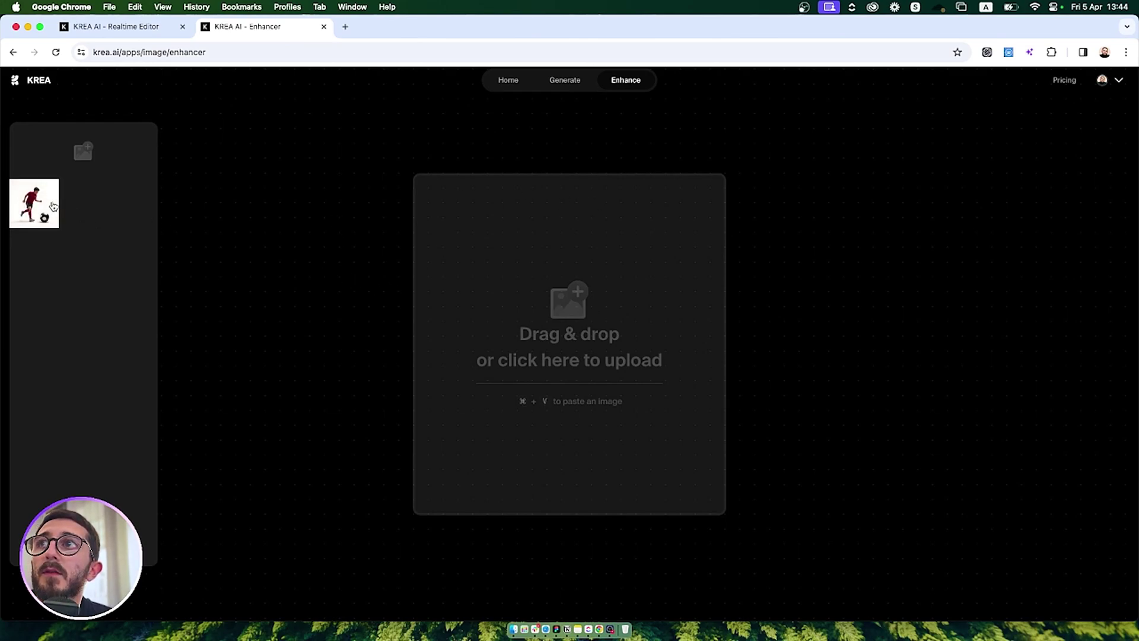
# Load the soccer image thumbnail, choose a 4x upscaling factor, and start enhancing
pyautogui.click(33, 203)
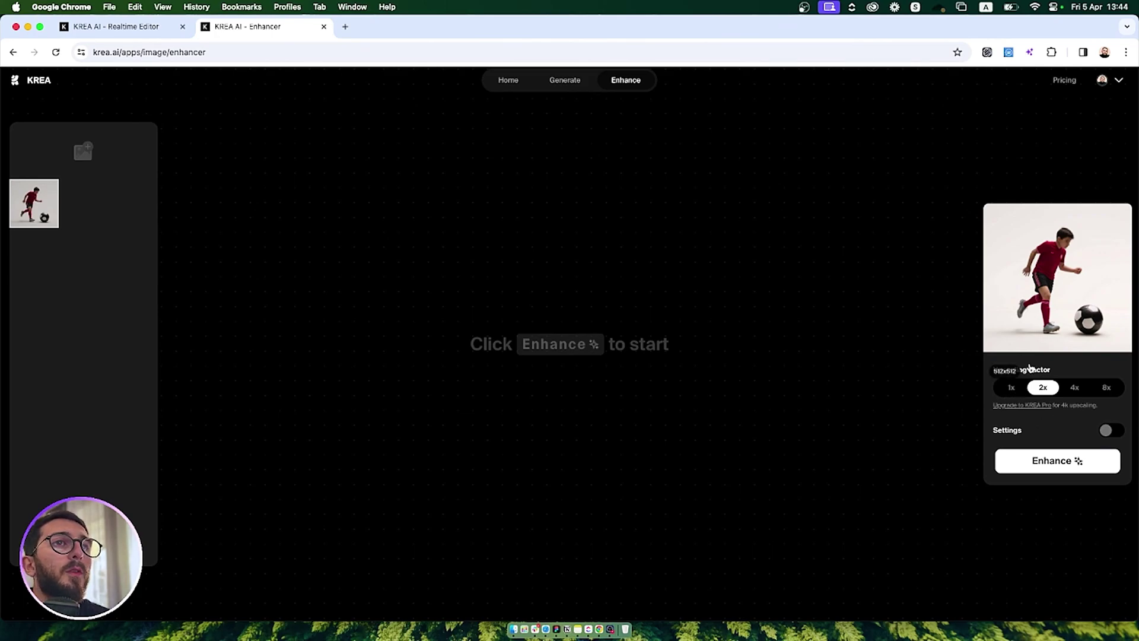
pyautogui.click(1074, 388)
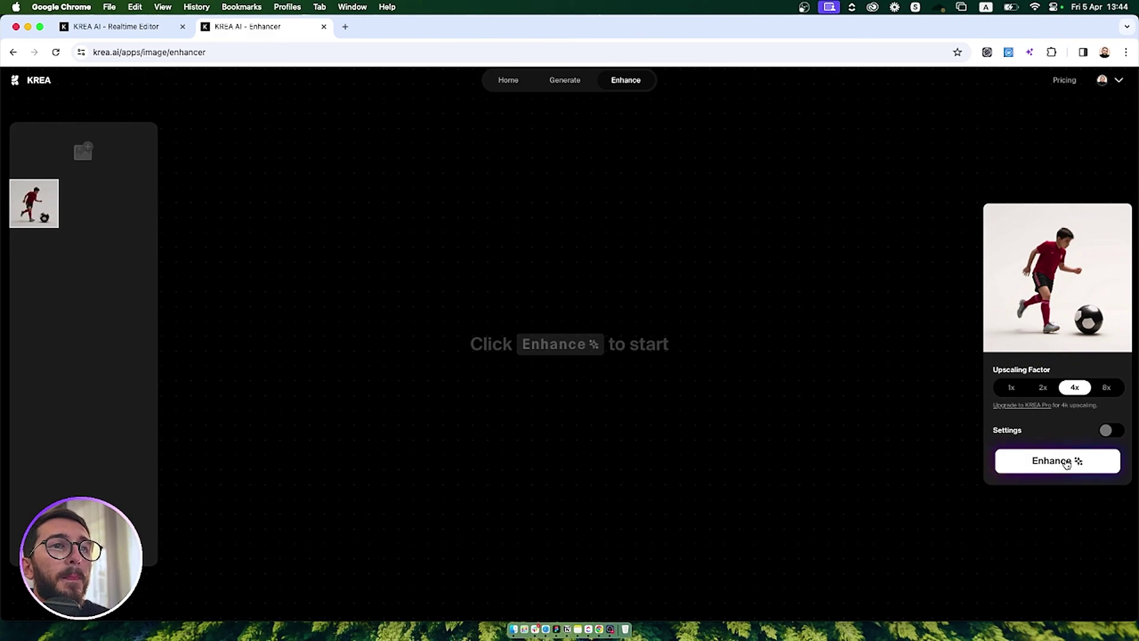
pyautogui.click(1066, 462)
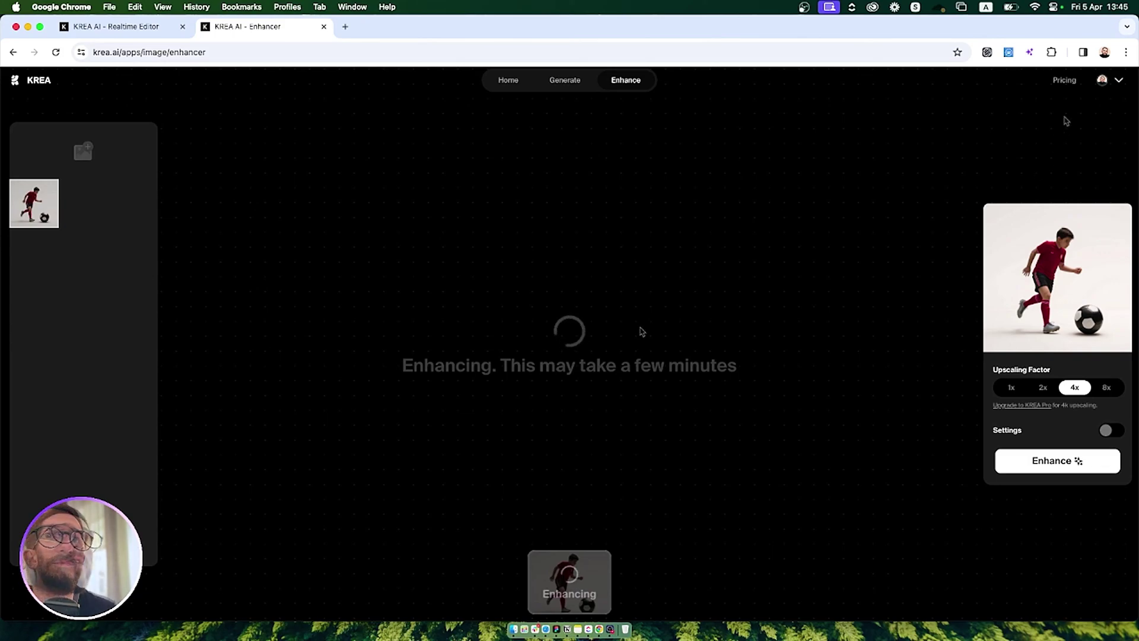
# Open Pricing in a new tab and view the free-plan usage from the avatar menu
pyautogui.rightClick(1070, 84)
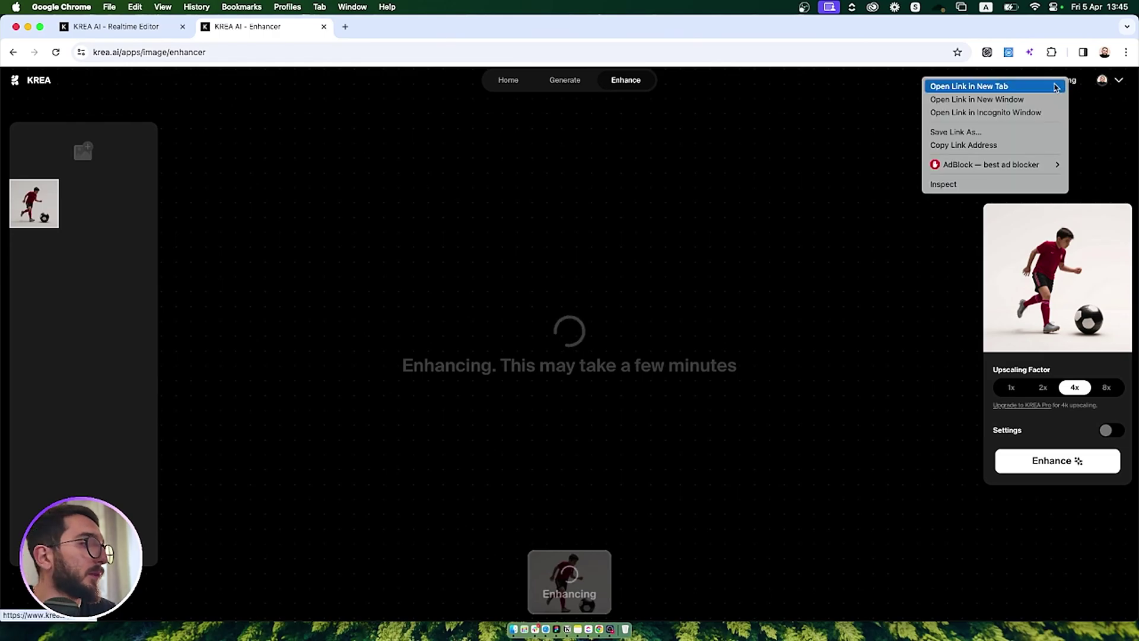
pyautogui.click(1055, 88)
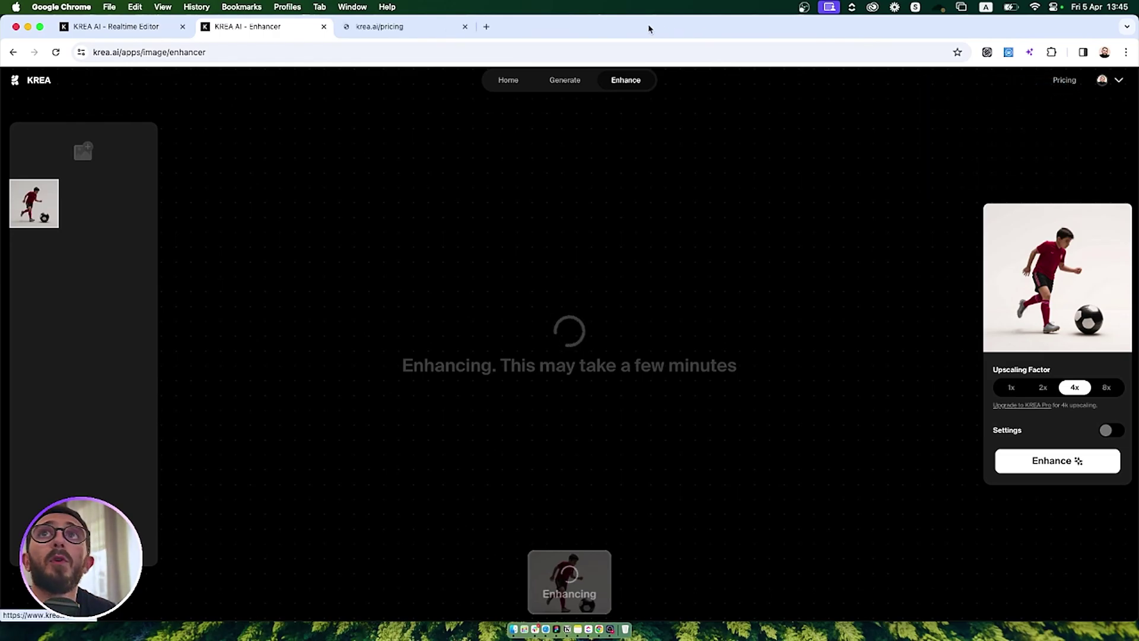
pyautogui.click(459, 28)
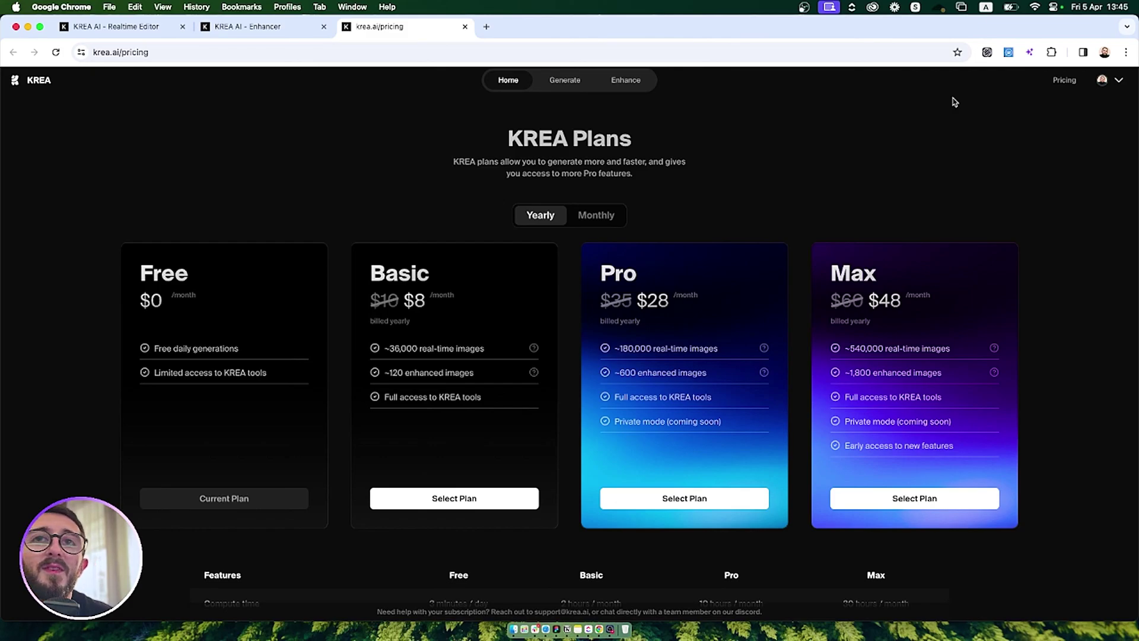
pyautogui.click(1113, 80)
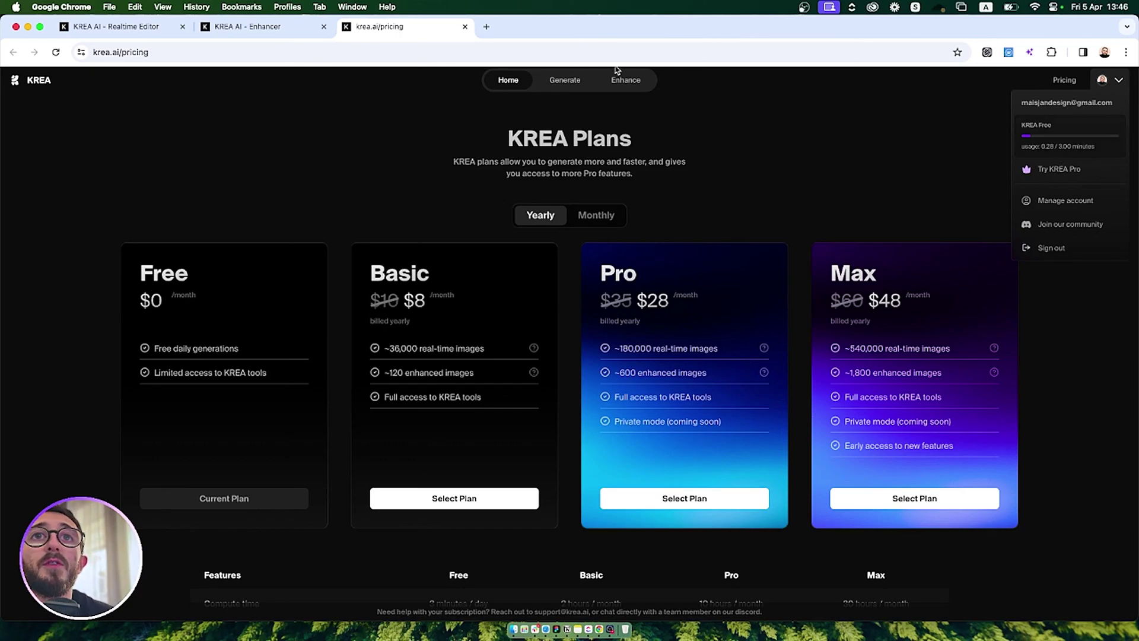
# Close the pricing tab and sweep the before/after divider across the upscaled image
pyautogui.click(465, 27)
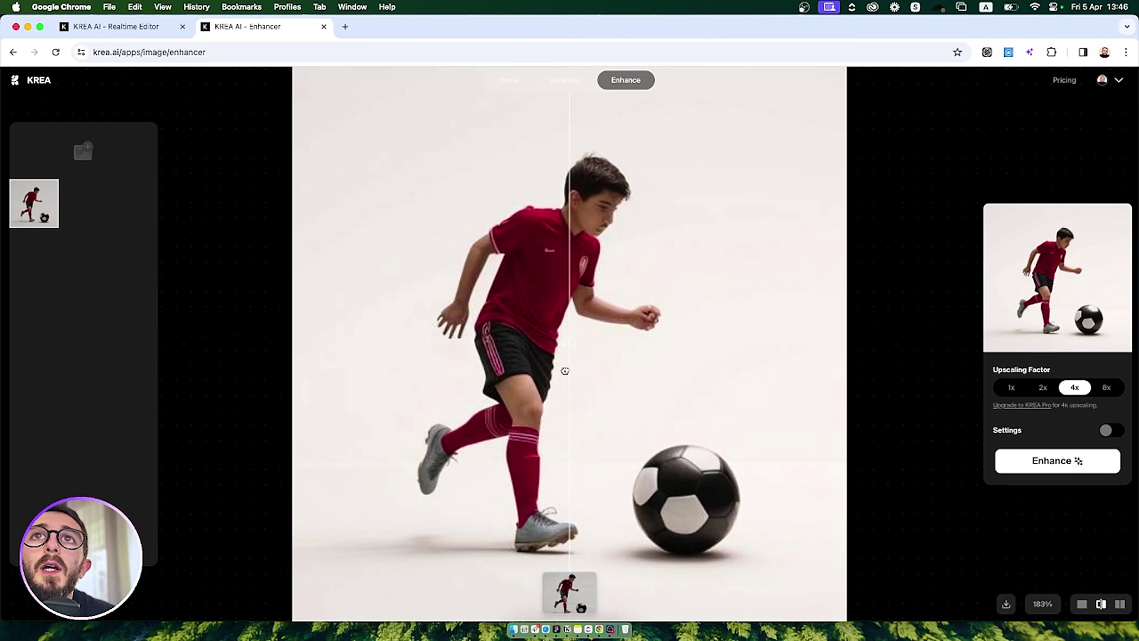
pyautogui.moveTo(565, 371); pyautogui.dragTo(406, 380)
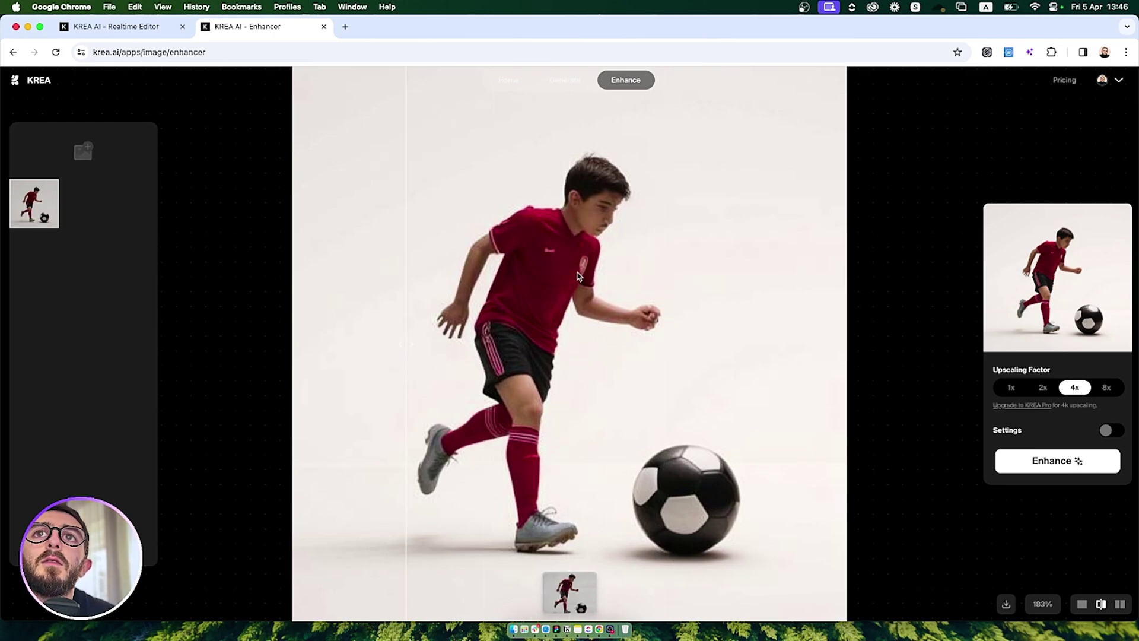
pyautogui.scroll(2, 587, 237)
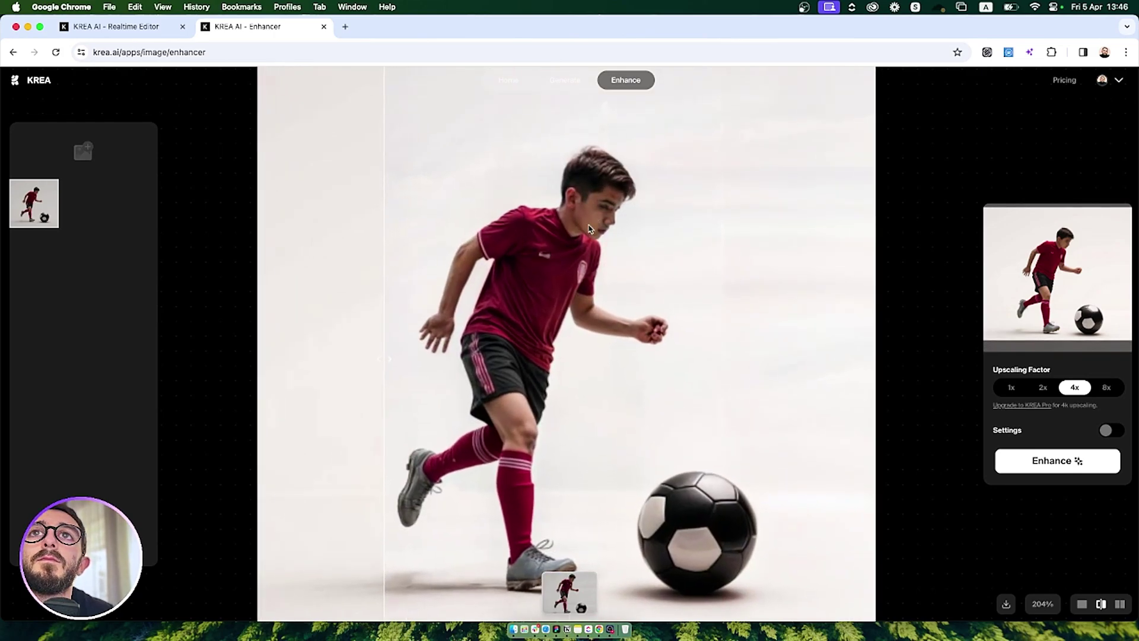
pyautogui.scroll(2, 589, 228)
pyautogui.scroll(3, 589, 228)
pyautogui.scroll(3, 589, 228)
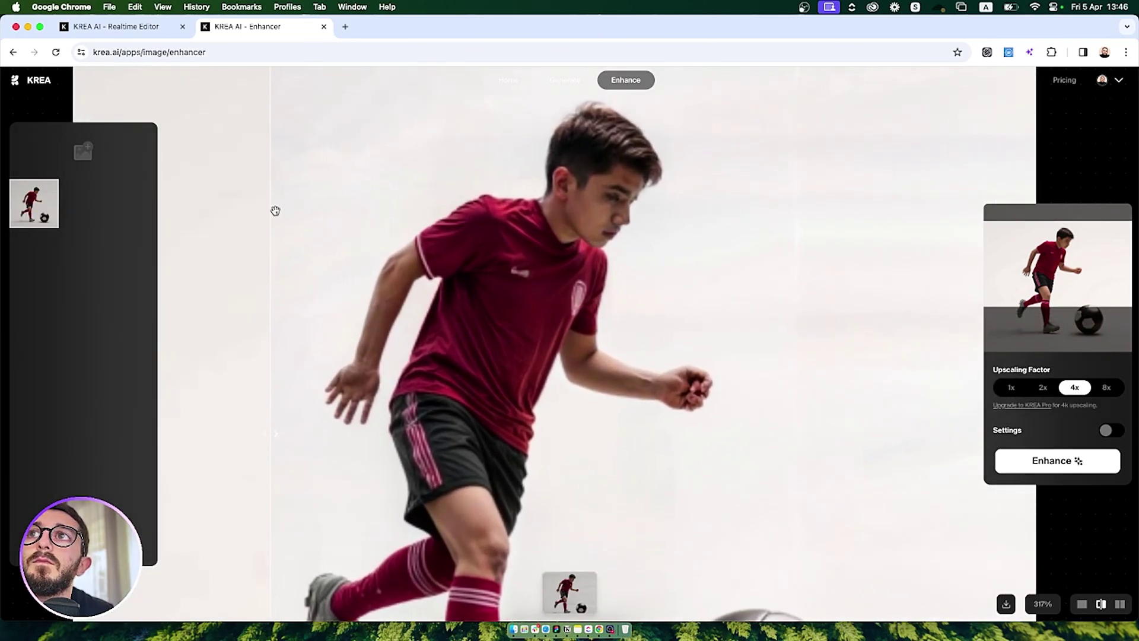
# Compare original and upscaled detail on the player, legs and ball while zooming
pyautogui.moveTo(275, 211)
pyautogui.mouseDown()
pyautogui.moveTo(714, 216)
pyautogui.moveTo(377, 210)
pyautogui.moveTo(841, 239)
pyautogui.moveTo(358, 259)
pyautogui.moveTo(760, 264)
pyautogui.moveTo(348, 295)
pyautogui.moveTo(702, 273)
pyautogui.moveTo(374, 265)
pyautogui.moveTo(433, 430)
pyautogui.moveTo(339, 260)
pyautogui.mouseUp()
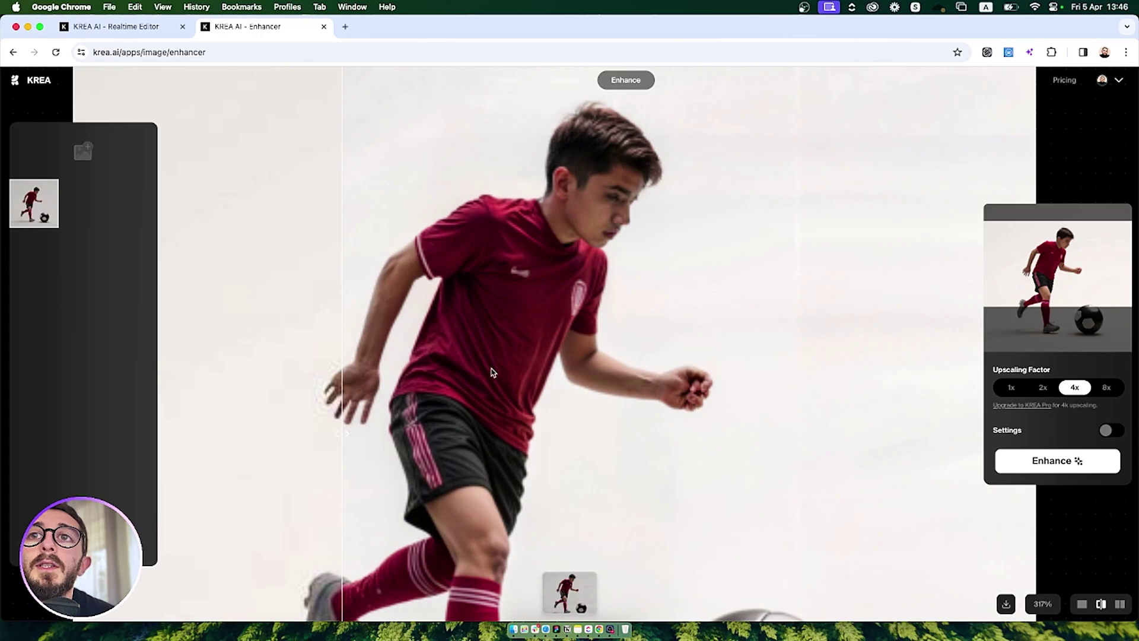
pyautogui.scroll(-5, 491, 373)
pyautogui.scroll(-5, 508, 356)
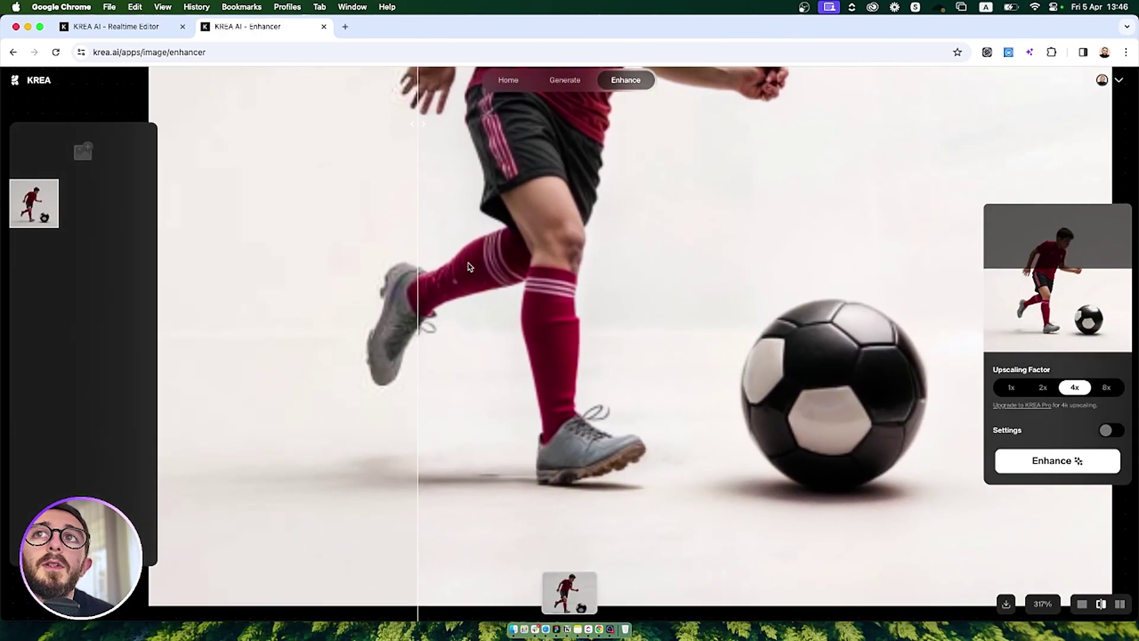
pyautogui.moveTo(446, 274)
pyautogui.mouseDown()
pyautogui.moveTo(920, 336)
pyautogui.moveTo(453, 332)
pyautogui.mouseUp()
pyautogui.scroll(-2, 700, 304)
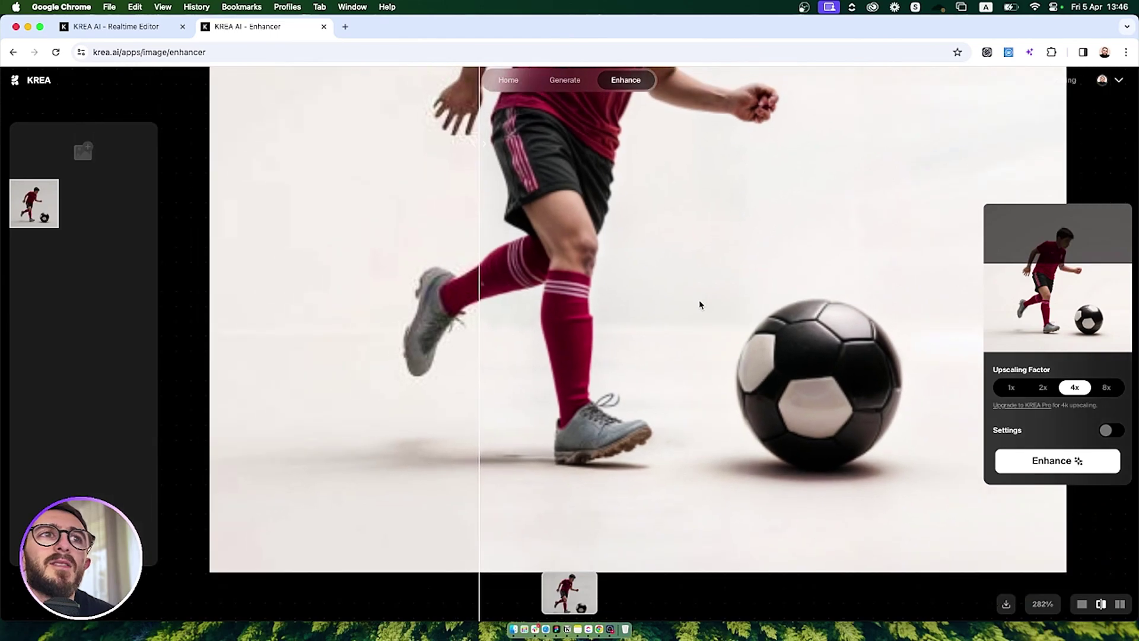
pyautogui.scroll(-2, 700, 304)
pyautogui.scroll(-3, 700, 305)
pyautogui.scroll(-2, 700, 304)
pyautogui.scroll(-8, 700, 305)
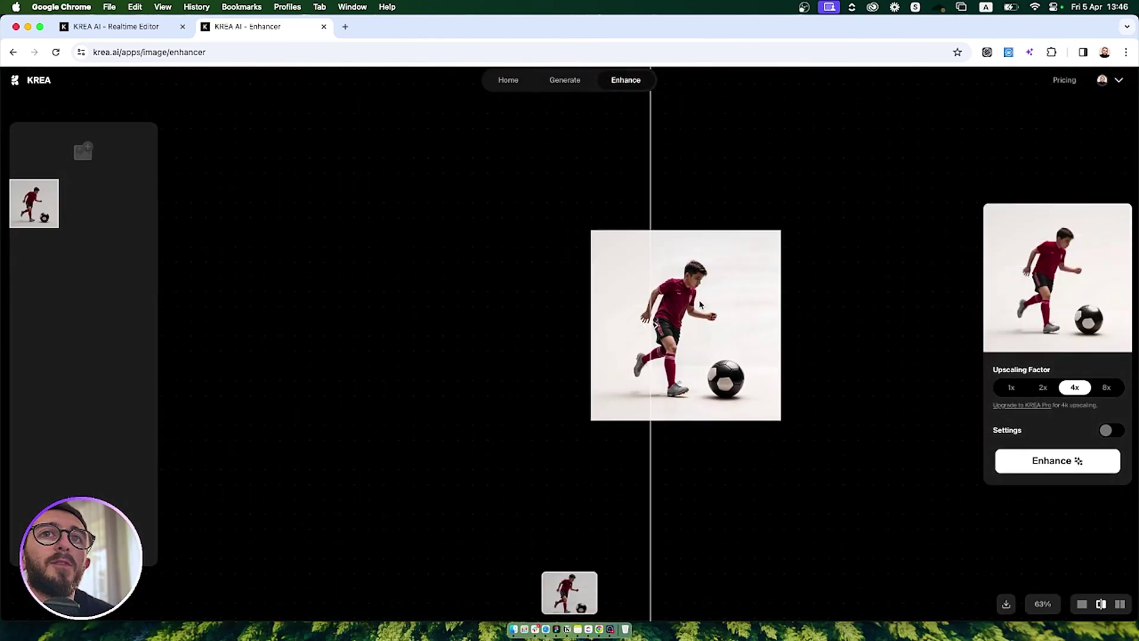
pyautogui.scroll(1, 700, 304)
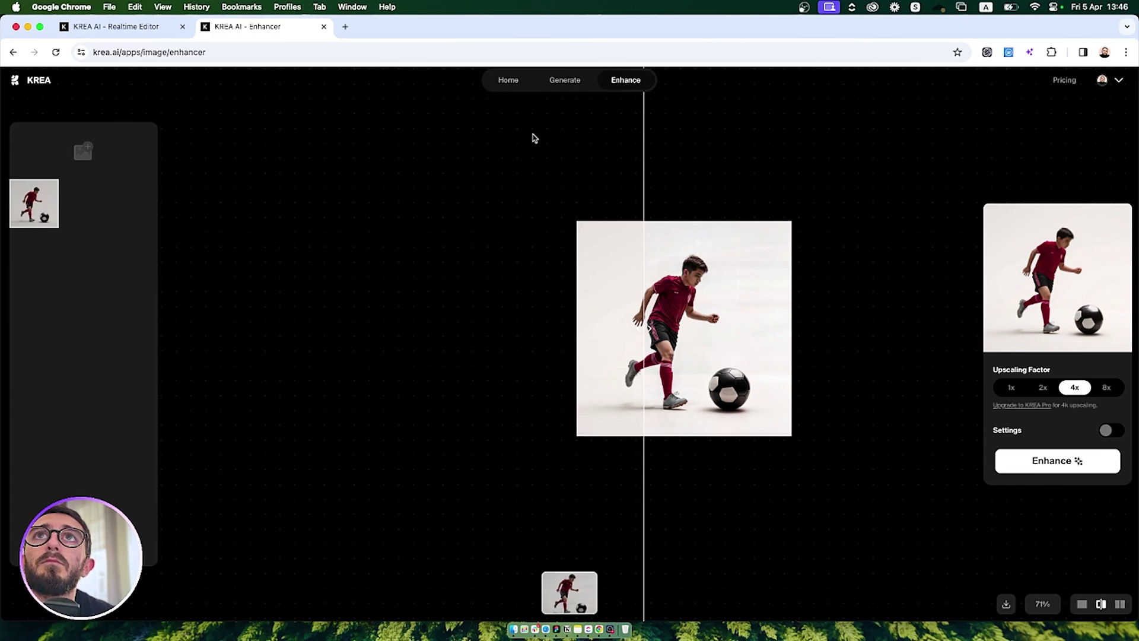
# Back in the Realtime Editor, delete all sketched strokes and erase the prompt text
pyautogui.click(568, 80)
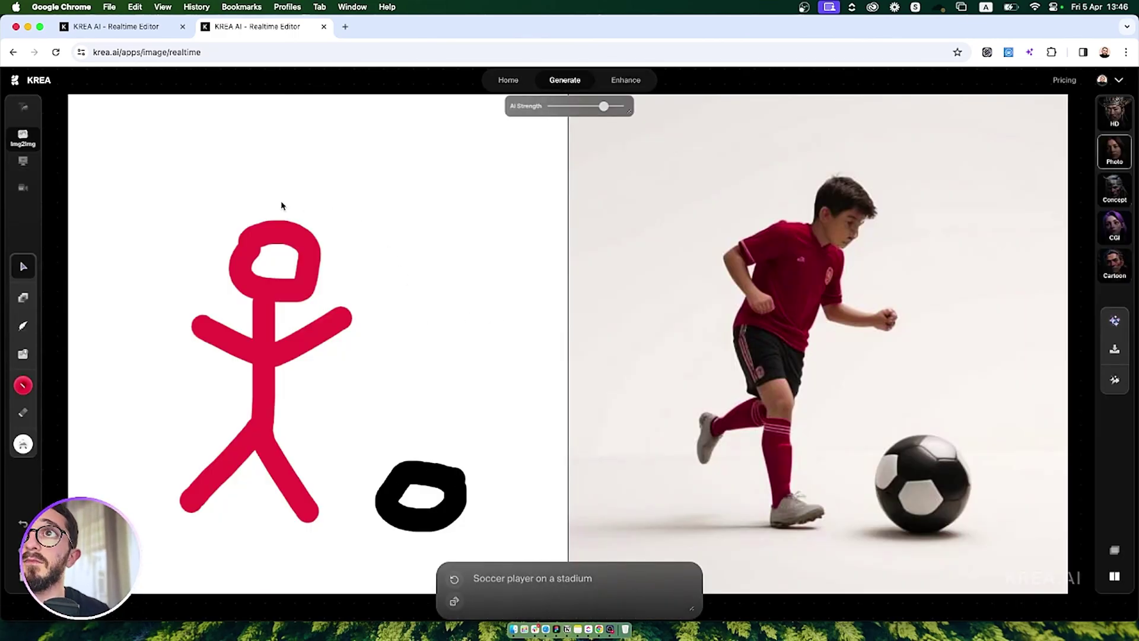
pyautogui.moveTo(160, 185); pyautogui.dragTo(493, 515)
pyautogui.press('BackSpace')
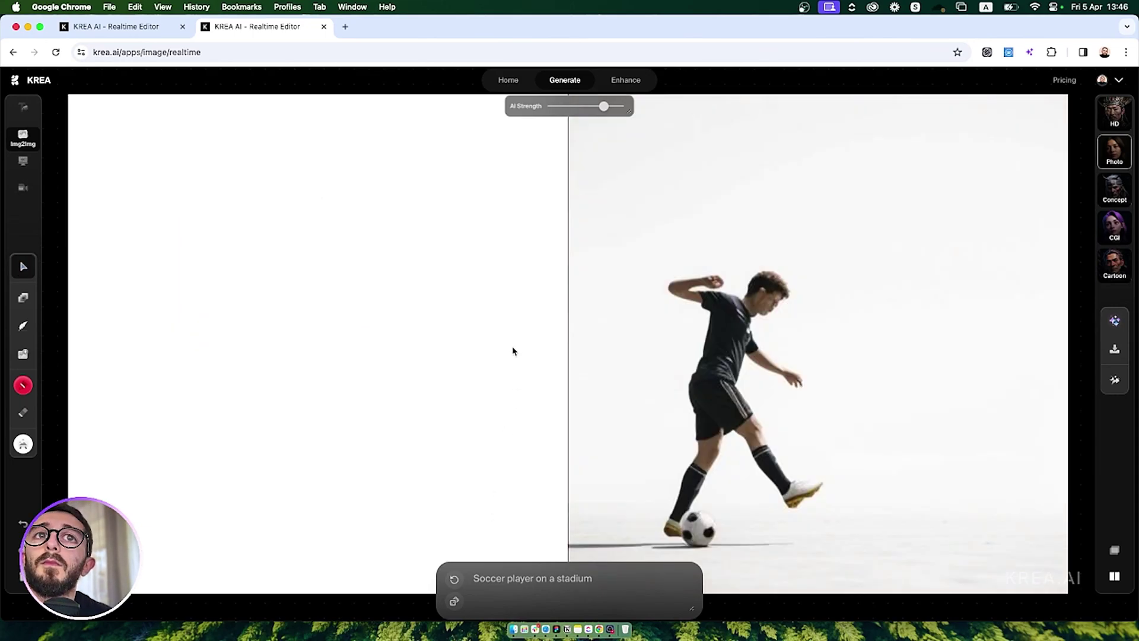
pyautogui.tripleClick(661, 582)
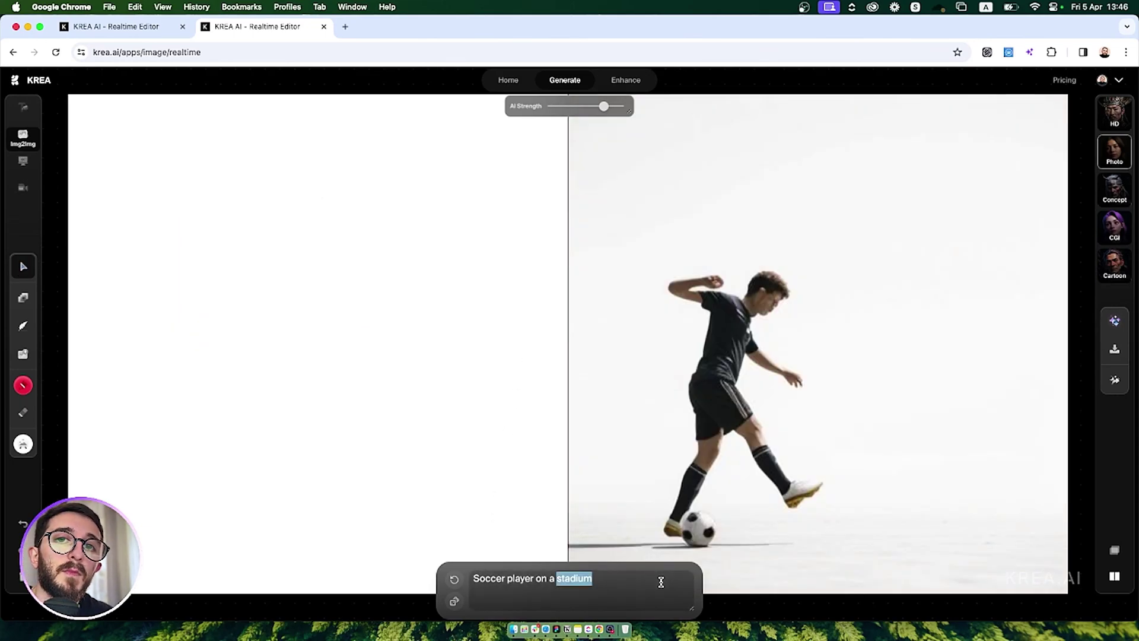
pyautogui.press('BackSpace')
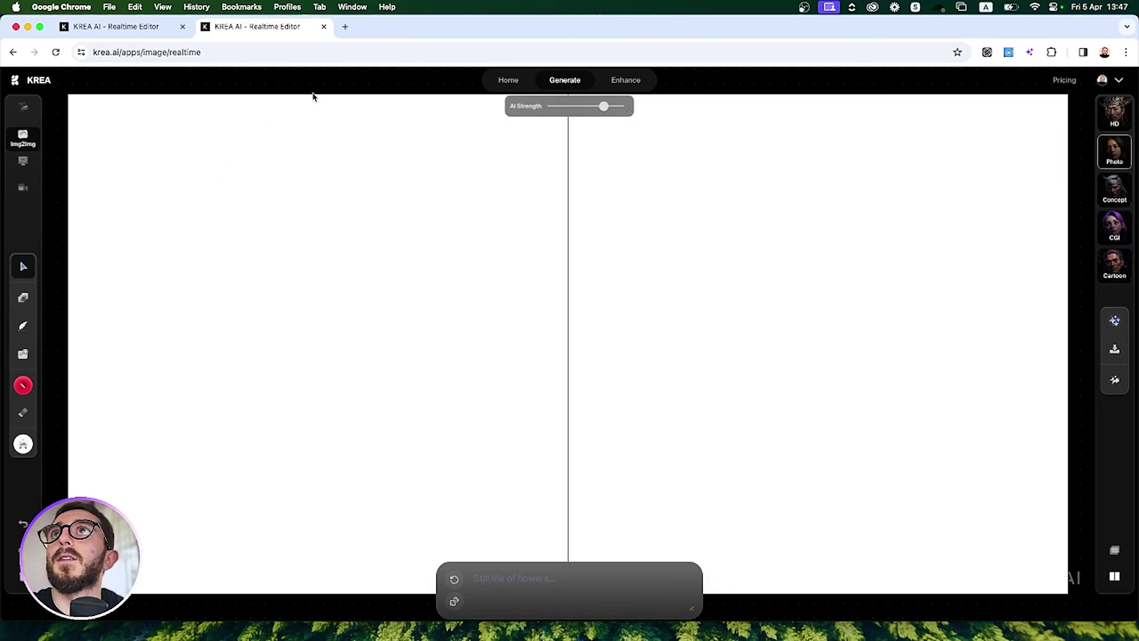
# Search Google Images for 'bike' in a new Chrome tab
pyautogui.click(347, 34)
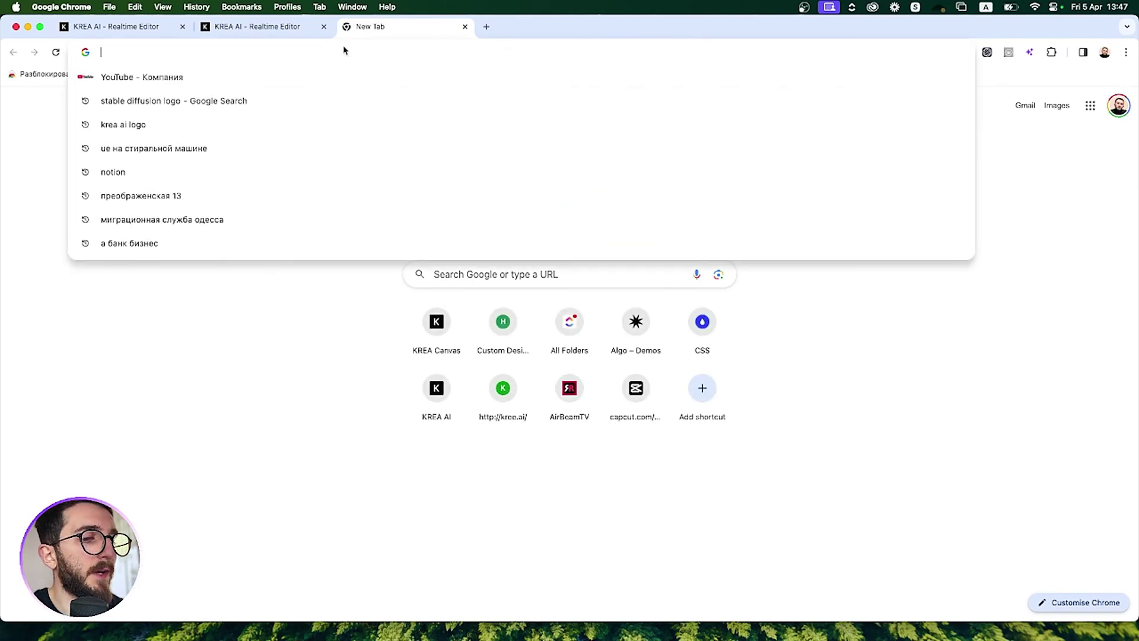
pyautogui.write('bicyk')
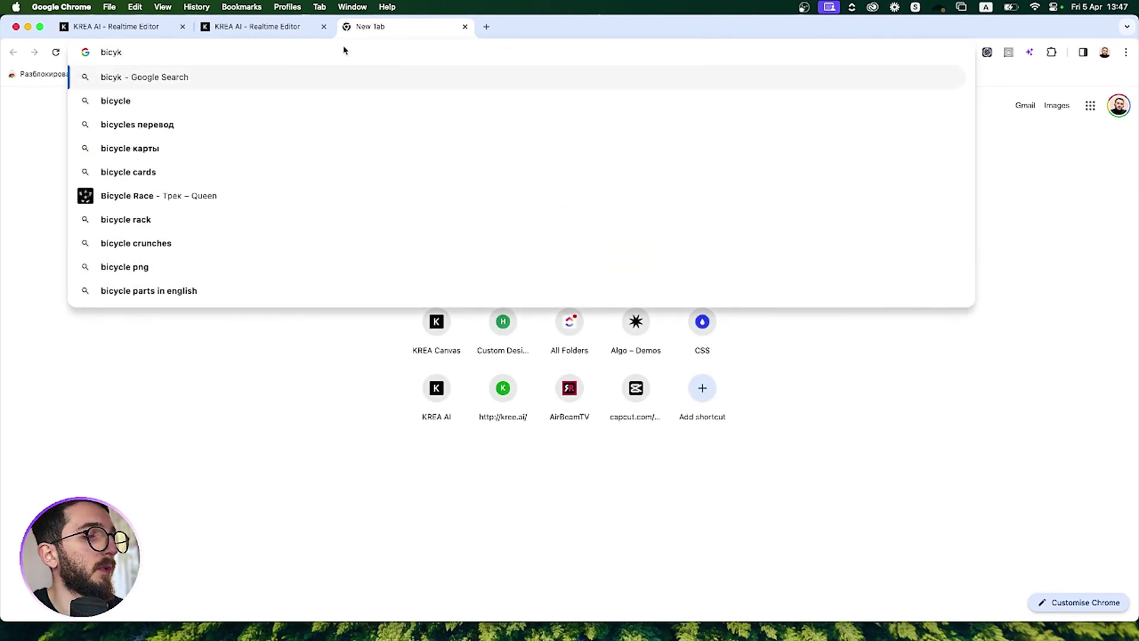
pyautogui.press('super+a')
pyautogui.write('bike')
pyautogui.press('Return')
pyautogui.click(188, 133)
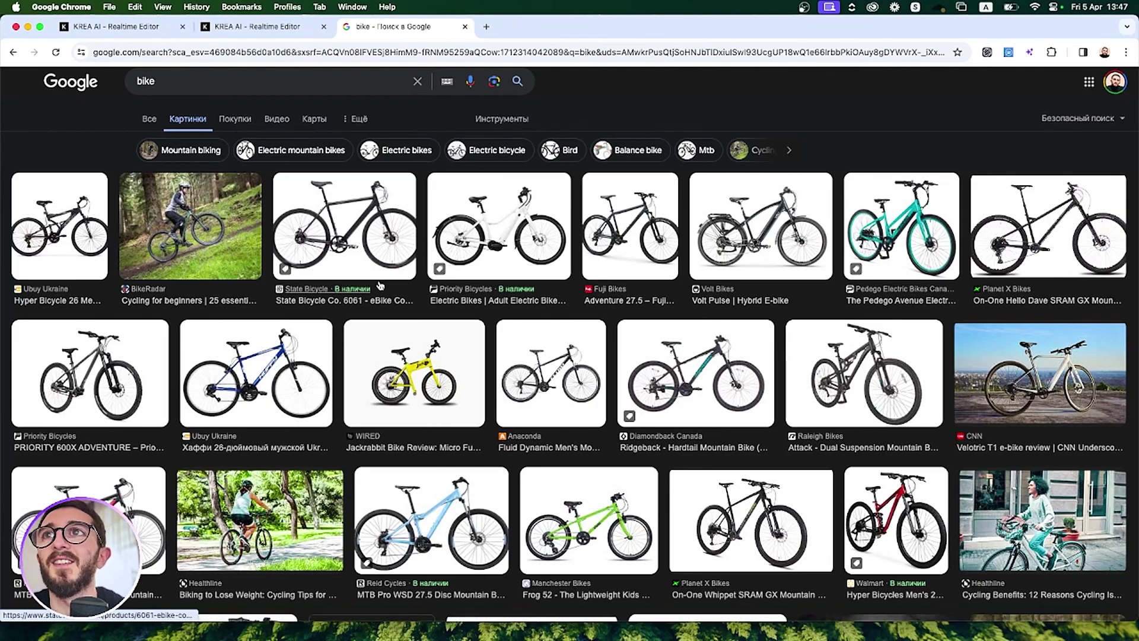
# Save the Priority 600X Adventure bike photo to the Downloads folder
pyautogui.click(121, 369)
pyautogui.rightClick(923, 334)
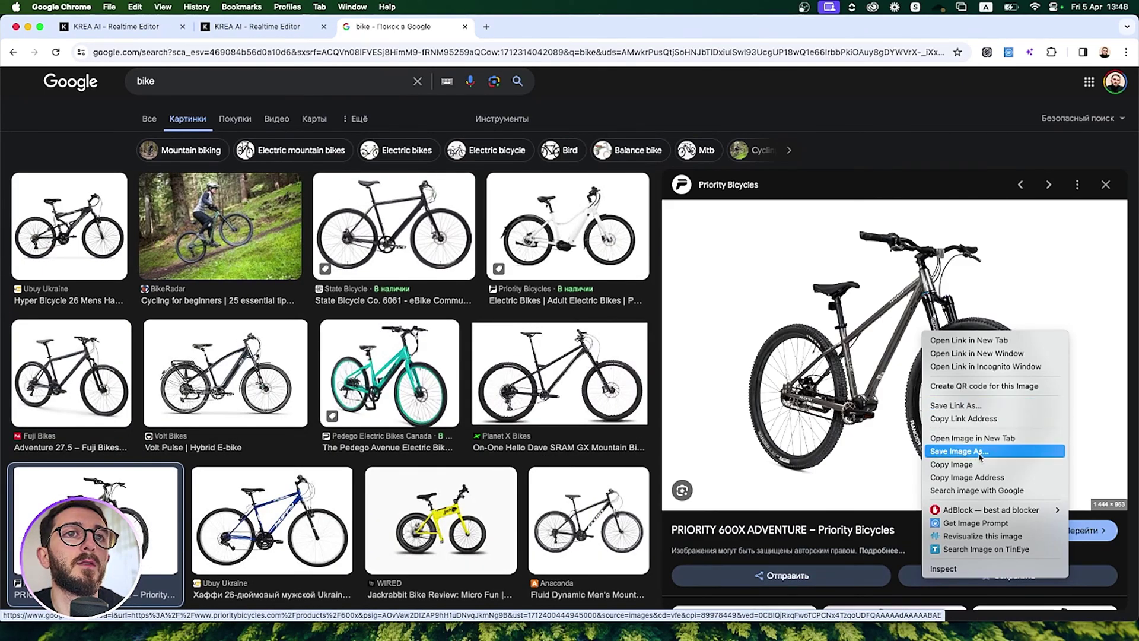
pyautogui.click(980, 452)
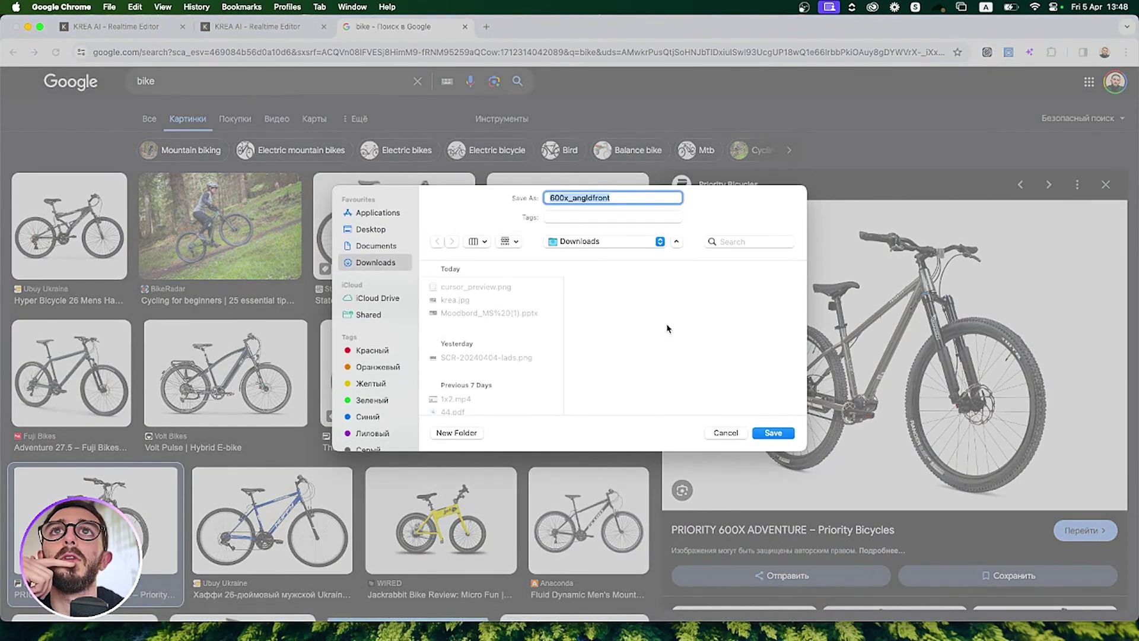
pyautogui.press('Return')
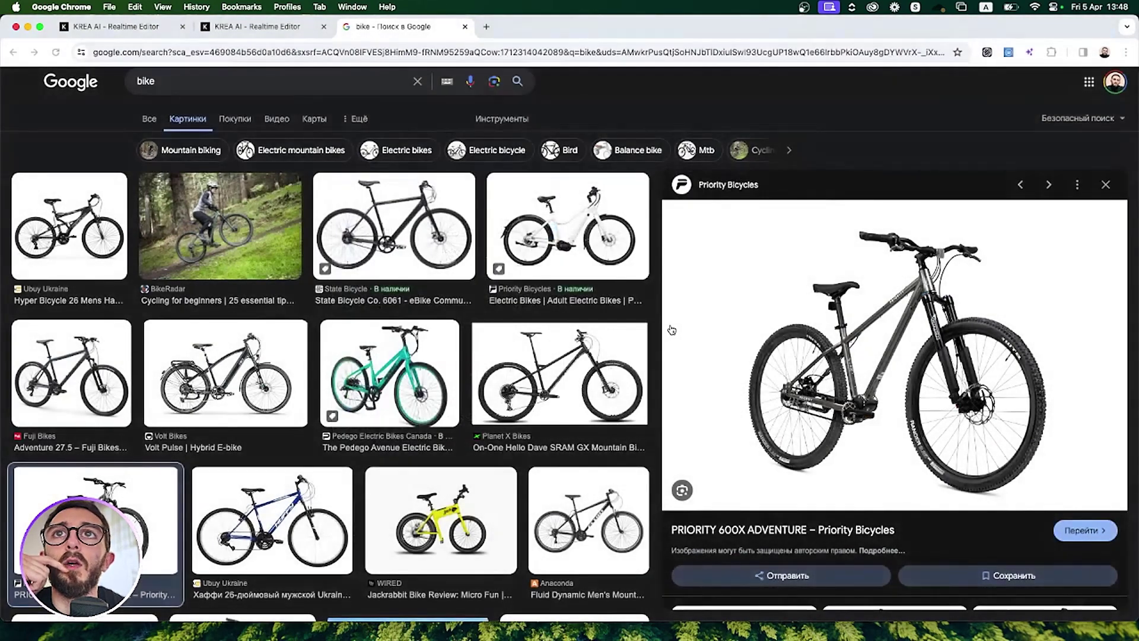
# Close the search tab and upload 600x_angldfront.webp to the KREA realtime canvas
pyautogui.click(465, 27)
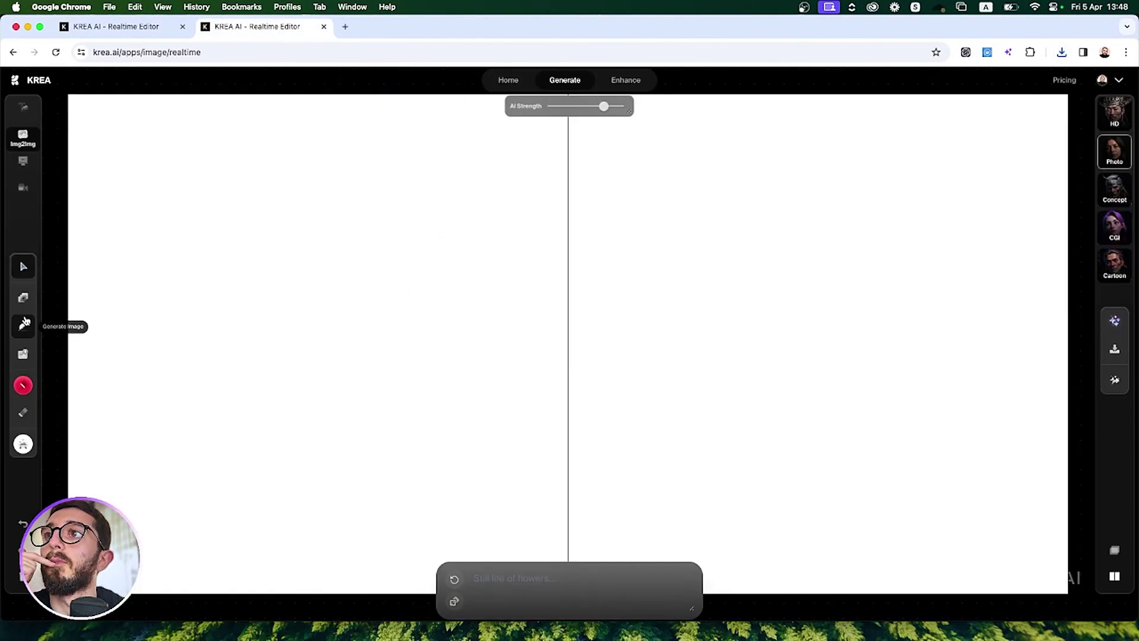
pyautogui.click(23, 355)
pyautogui.click(449, 285)
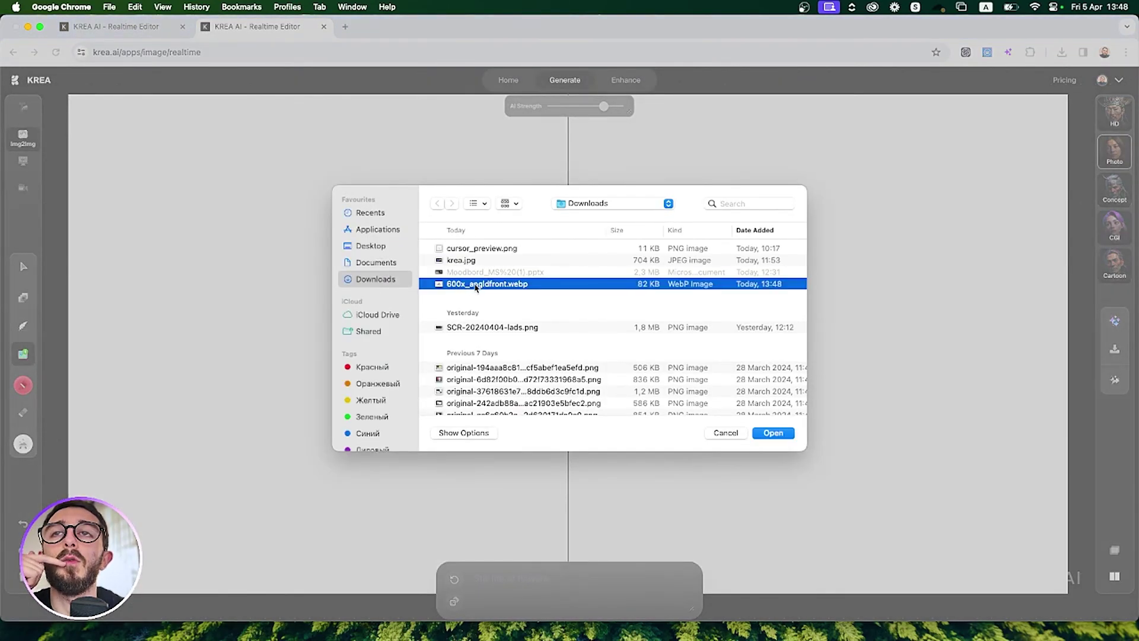
pyautogui.doubleClick(475, 285)
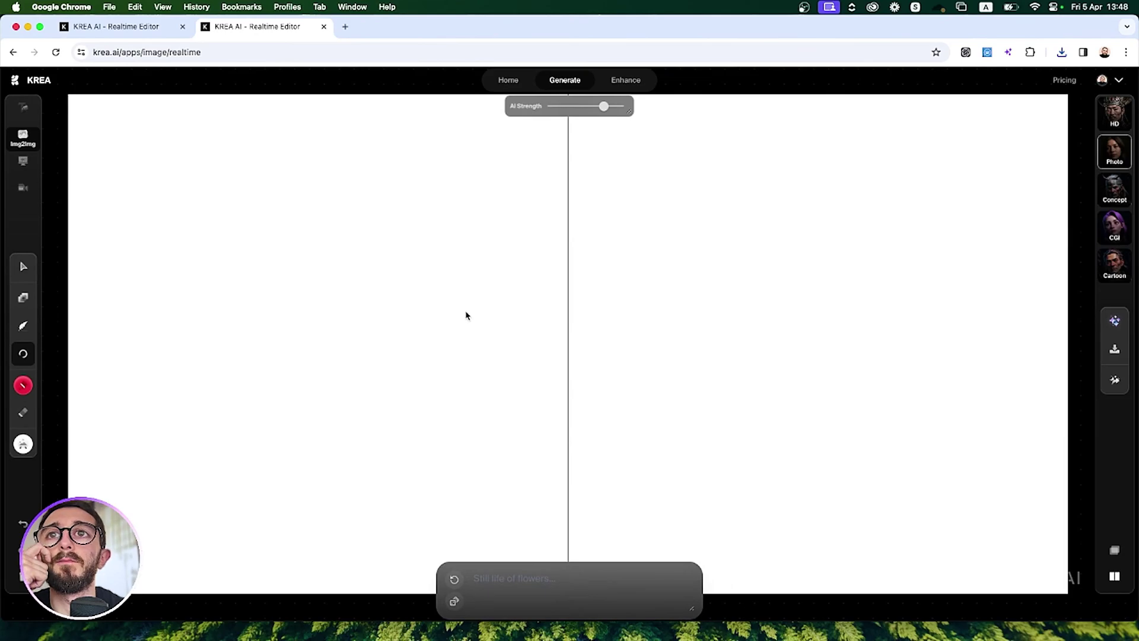
# Enlarge the bike photo to fill the canvas and nudge it into position
pyautogui.moveTo(603, 106); pyautogui.dragTo(563, 106)
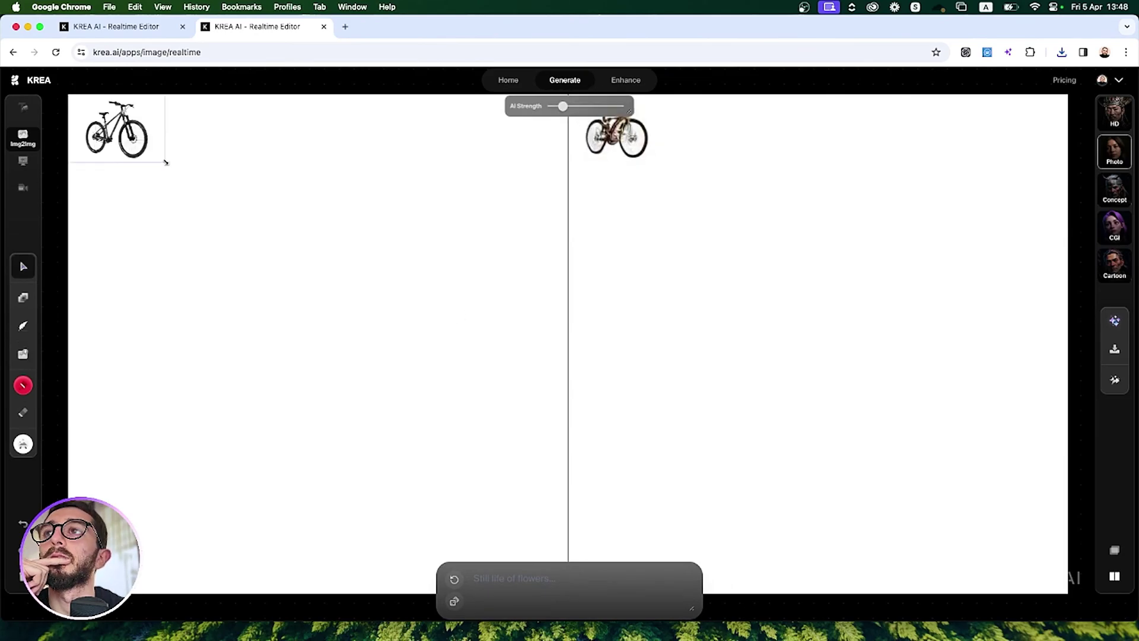
pyautogui.moveTo(163, 160); pyautogui.dragTo(606, 513)
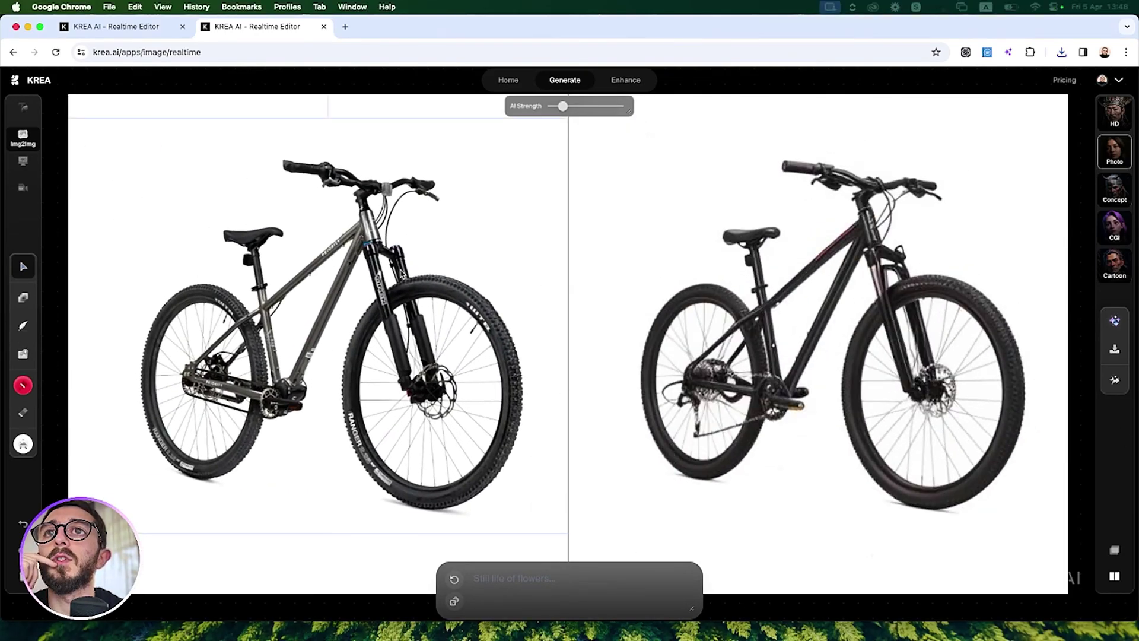
pyautogui.click(445, 256)
pyautogui.moveTo(445, 257); pyautogui.dragTo(442, 262)
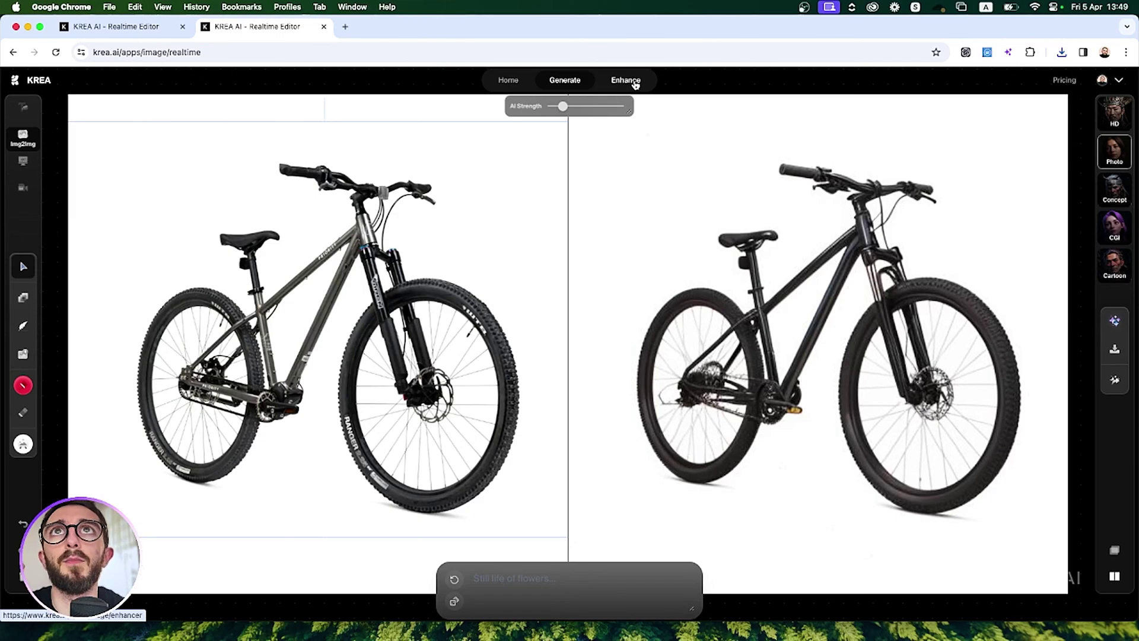
# Select the bike image in the Enhancer and reveal its extra settings
pyautogui.click(634, 83)
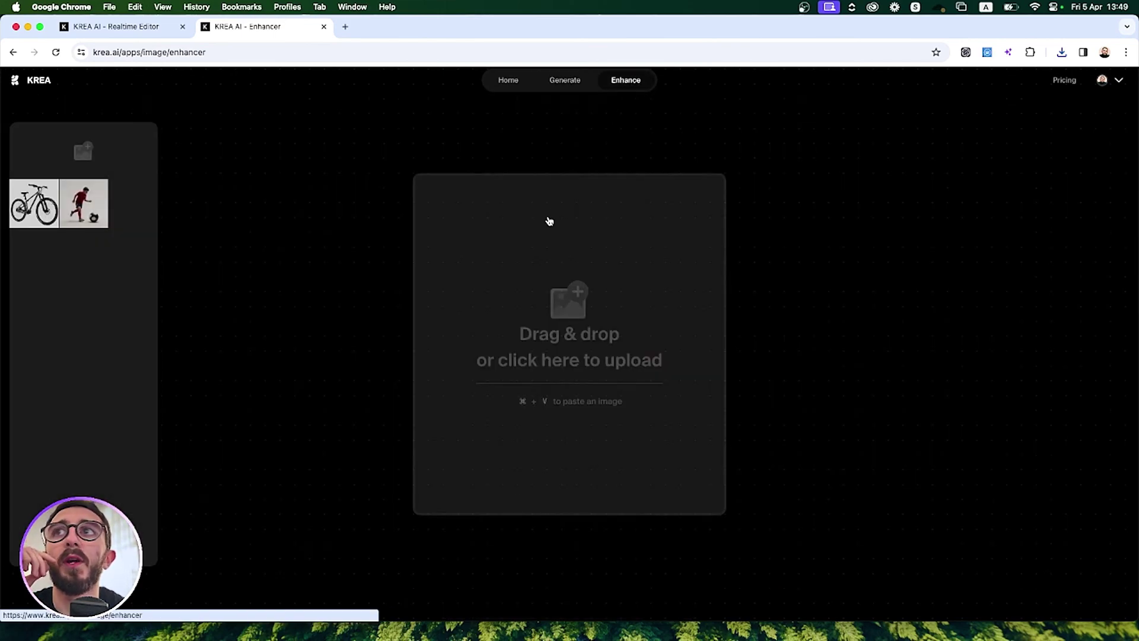
pyautogui.click(34, 203)
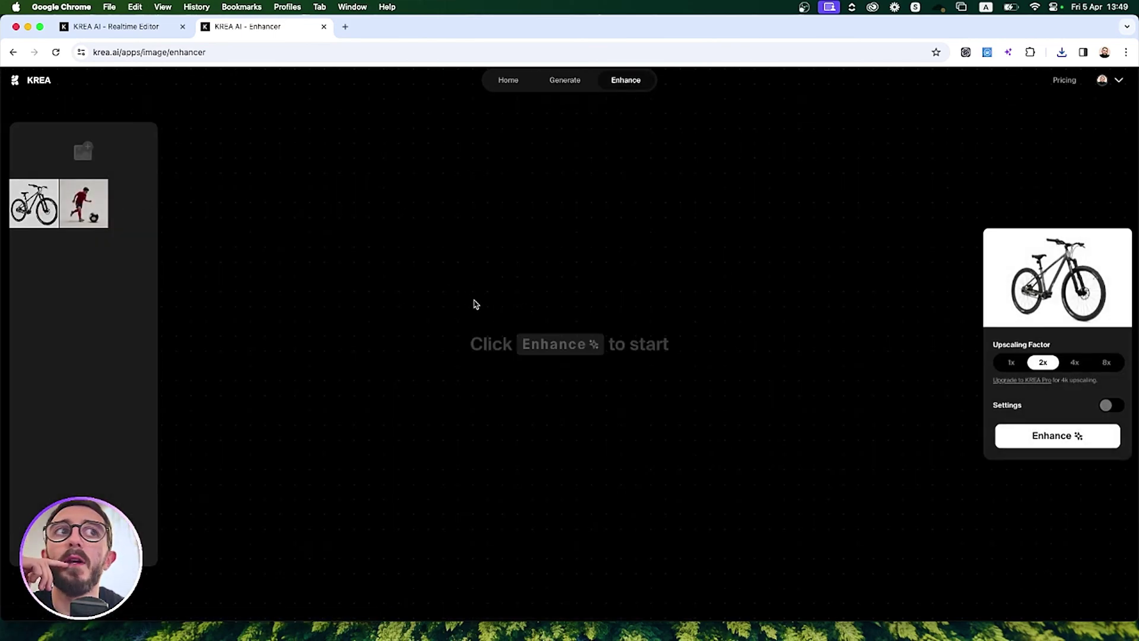
pyautogui.click(1114, 406)
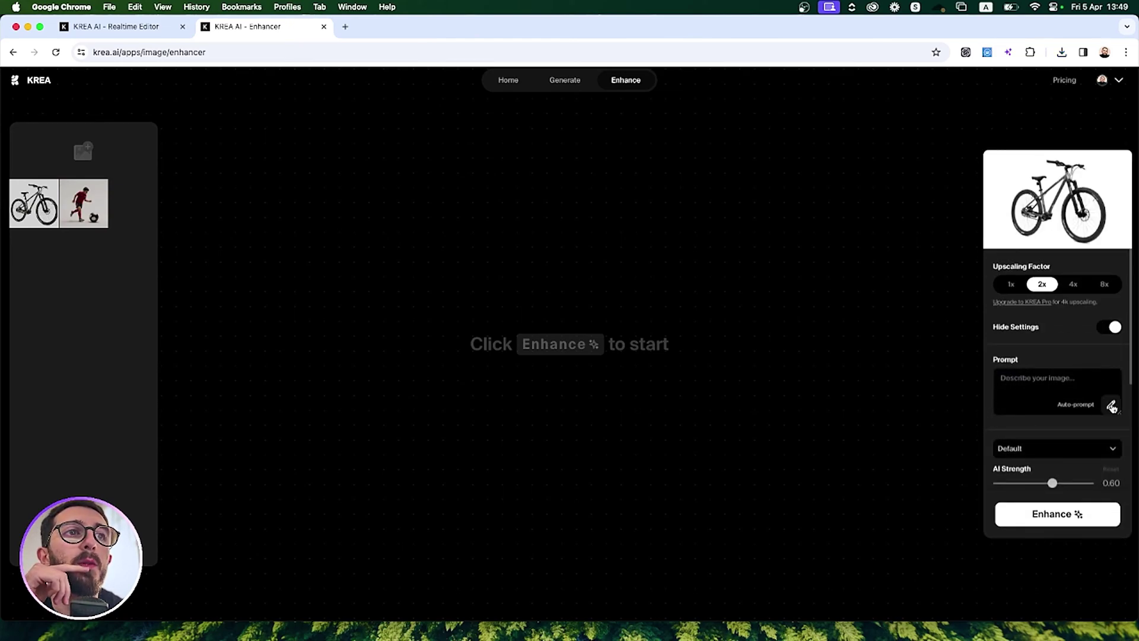
# Auto-generate a descriptive prompt for the bike from the image
pyautogui.click(1112, 406)
pyautogui.click(1024, 388)
pyautogui.scroll(-2, 1024, 389)
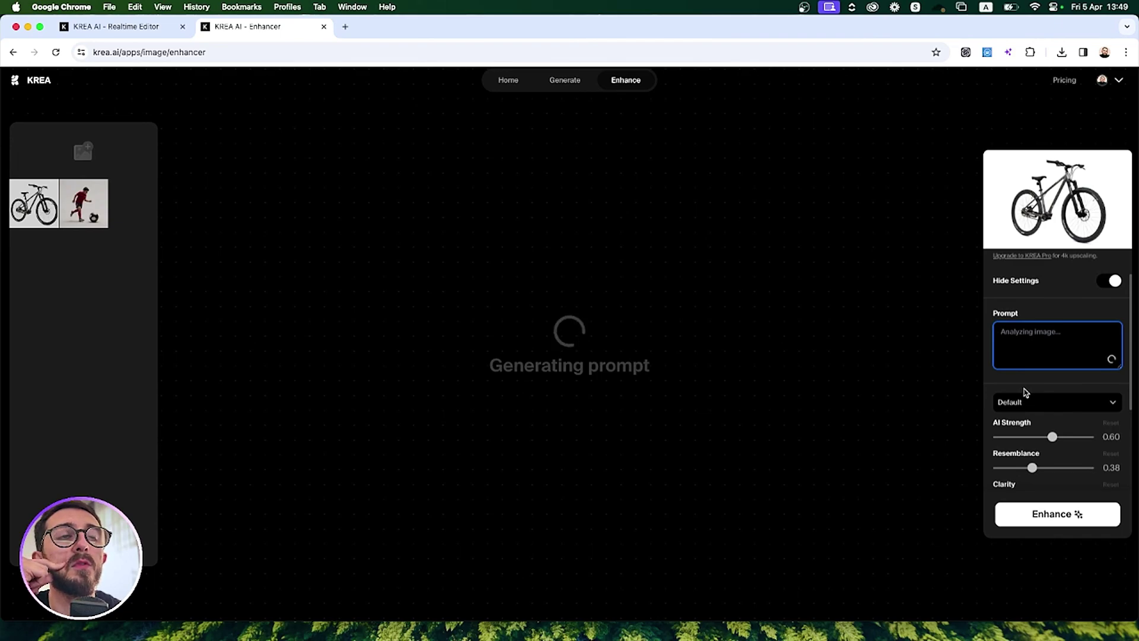
pyautogui.scroll(-1, 1026, 391)
pyautogui.scroll(2, 1029, 320)
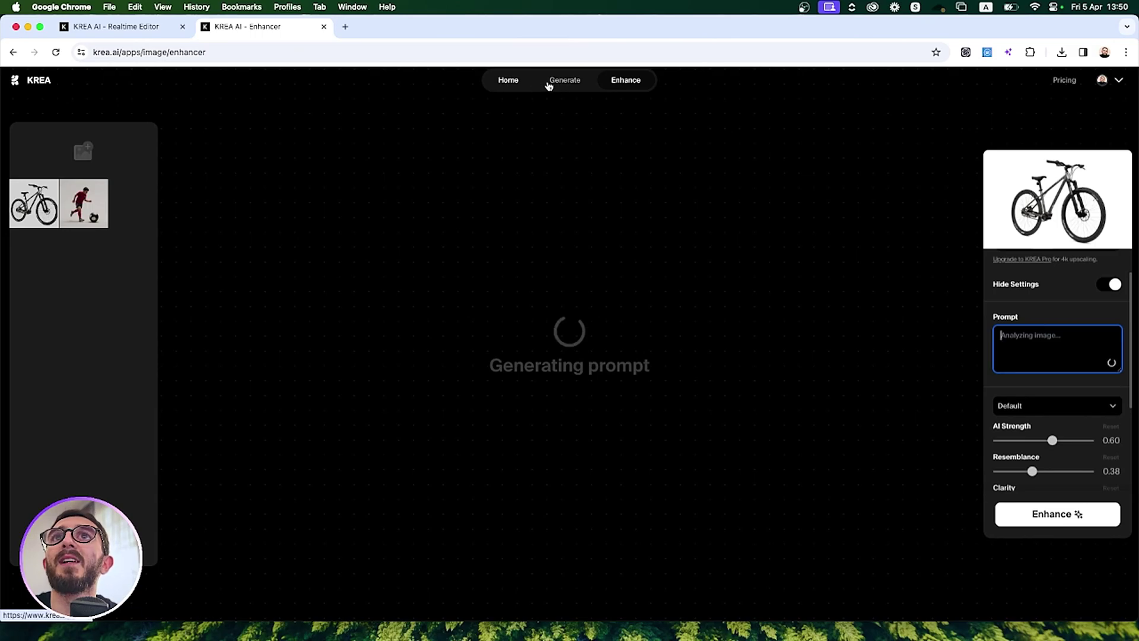
# Back in the realtime editor, set AI strength to 0.72 and use a smaller pure-red brush
pyautogui.click(575, 85)
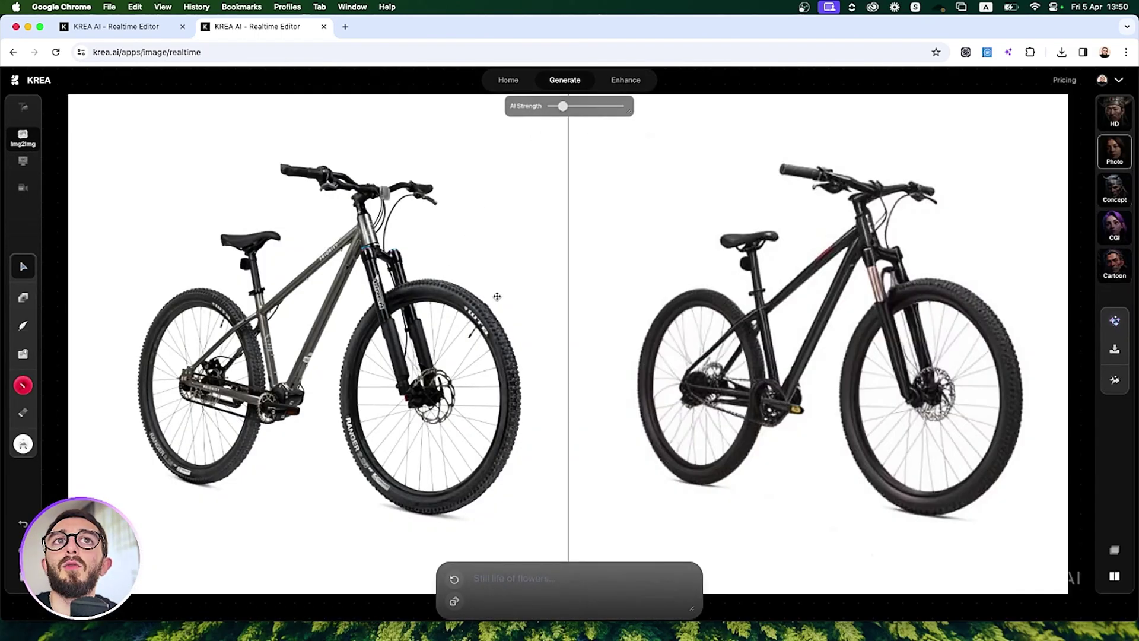
pyautogui.moveTo(563, 105)
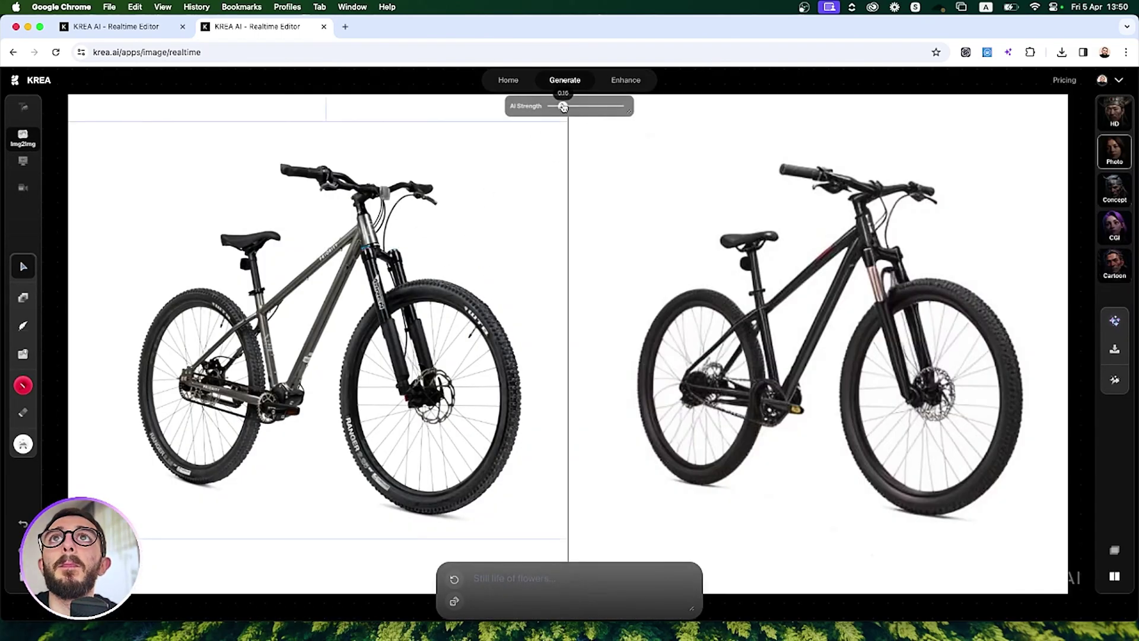
pyautogui.moveTo(566, 110); pyautogui.dragTo(593, 108)
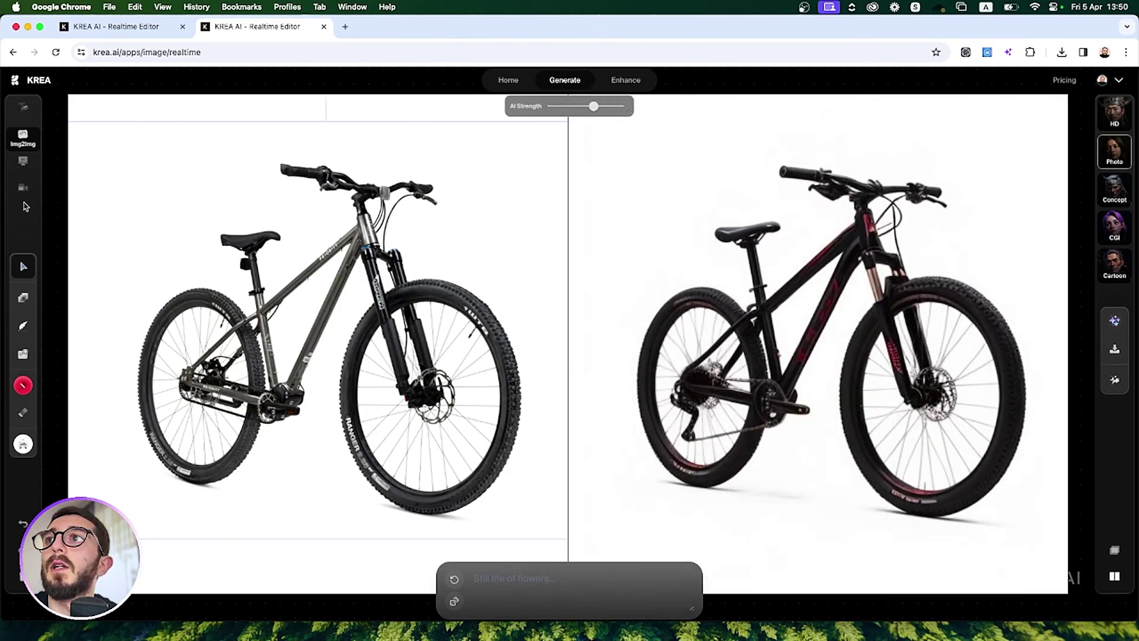
pyautogui.click(22, 385)
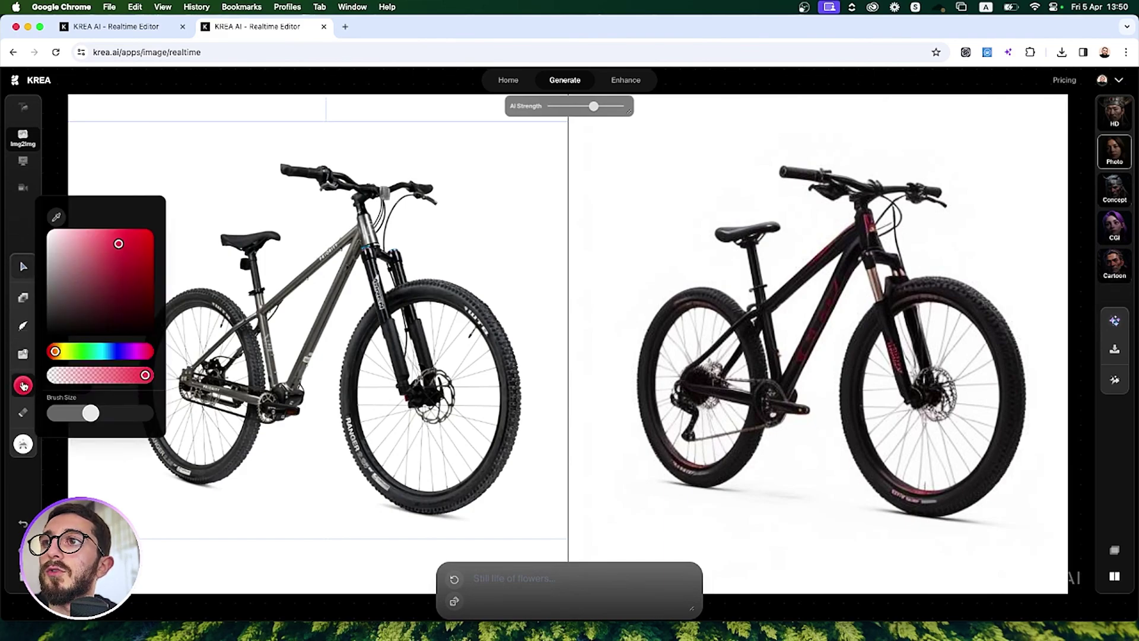
pyautogui.moveTo(128, 248); pyautogui.dragTo(140, 238)
pyautogui.click(22, 385)
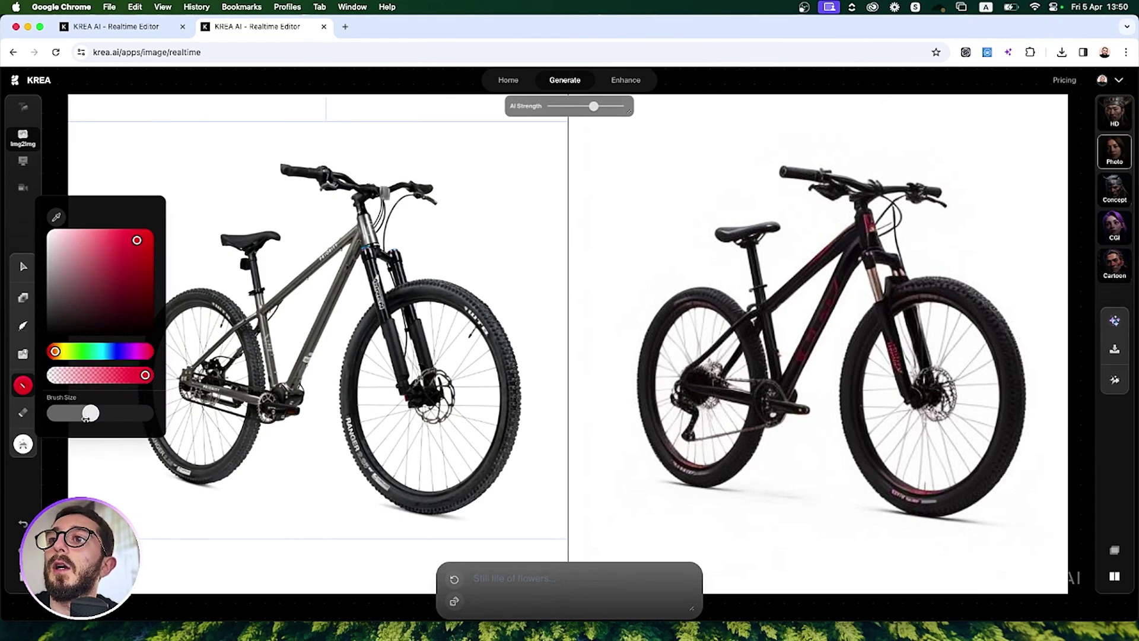
pyautogui.moveTo(90, 413); pyautogui.dragTo(62, 411)
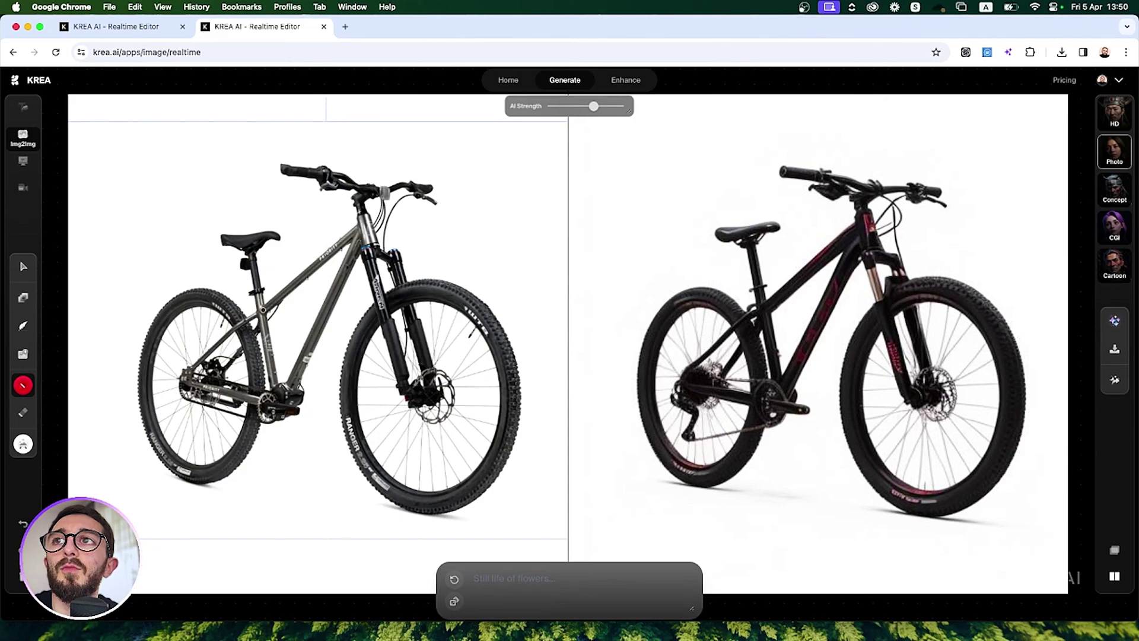
# Paint the bike's top tube, down tube and fork red
pyautogui.moveTo(297, 279); pyautogui.dragTo(355, 232)
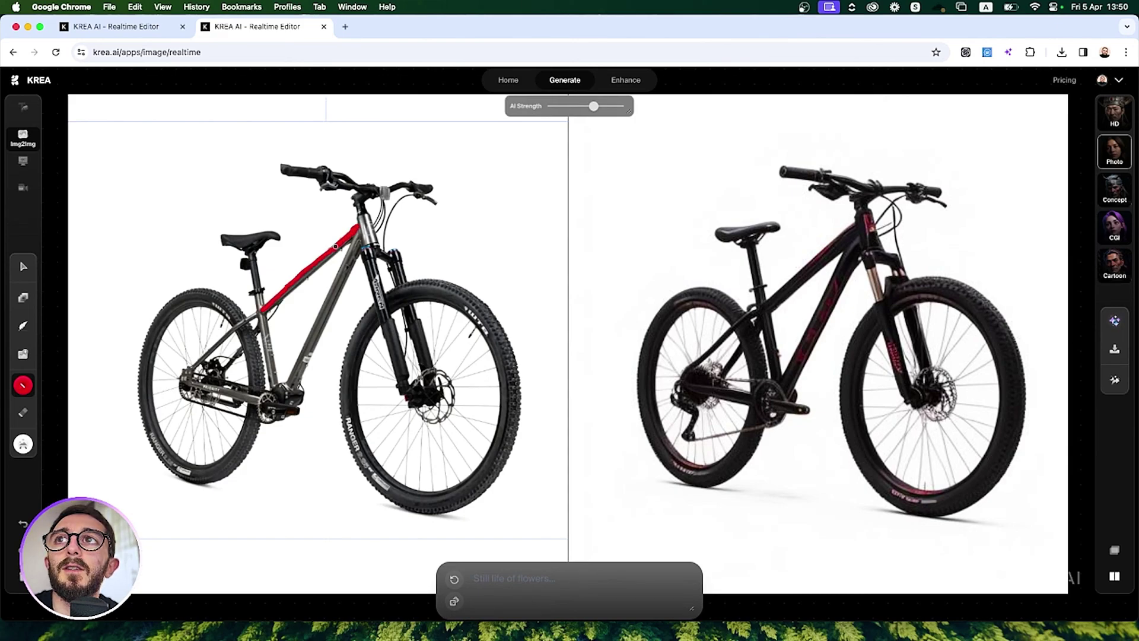
pyautogui.moveTo(344, 242); pyautogui.dragTo(296, 273)
pyautogui.moveTo(363, 234); pyautogui.dragTo(291, 379)
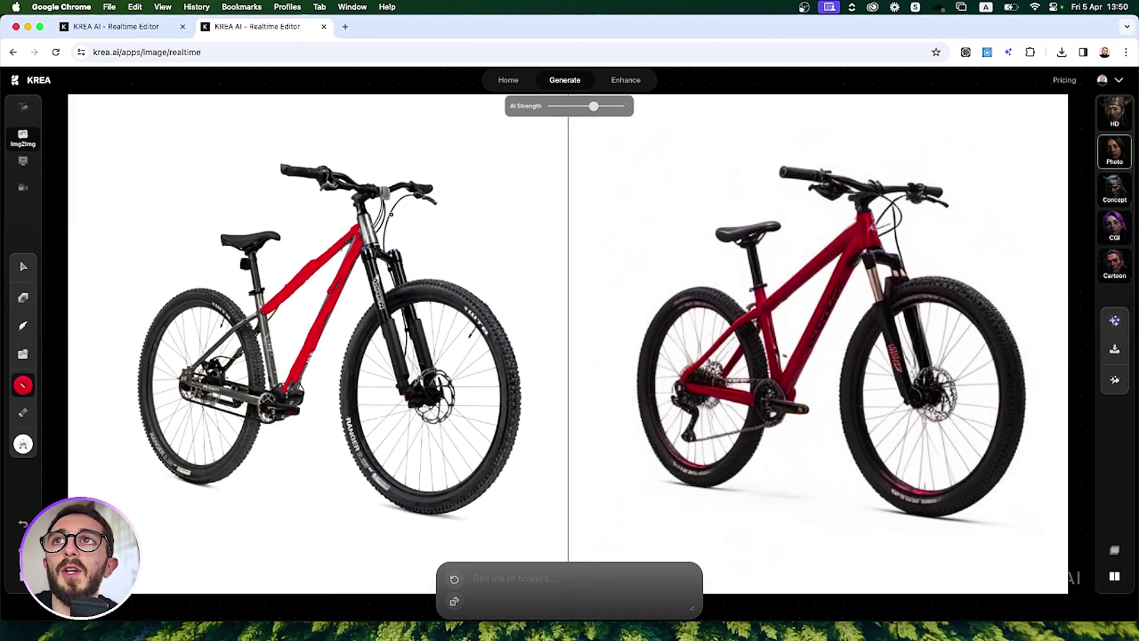
pyautogui.moveTo(365, 250); pyautogui.dragTo(389, 334)
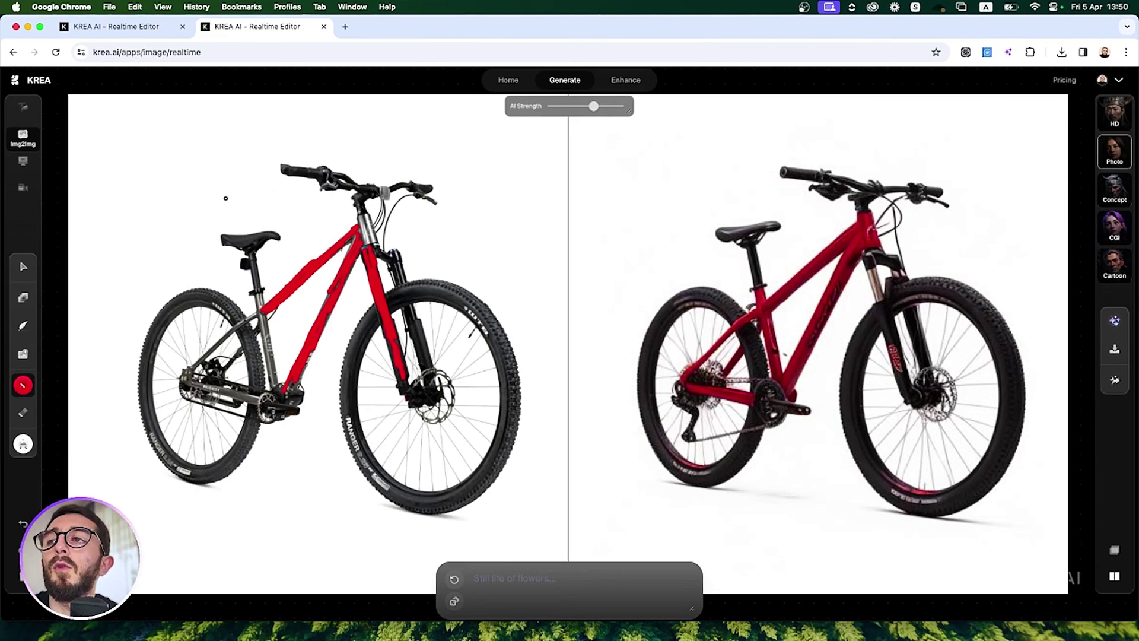
pyautogui.click(21, 387)
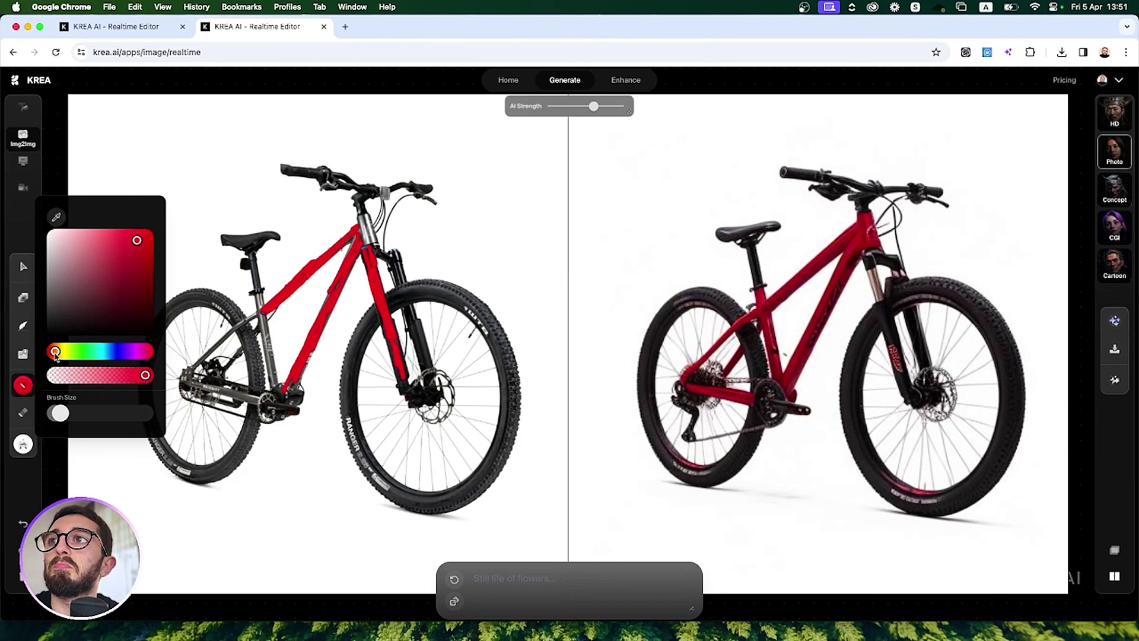
# Switch the brush to orange and sketch flame strokes around the front wheel
pyautogui.moveTo(55, 353); pyautogui.dragTo(58, 354)
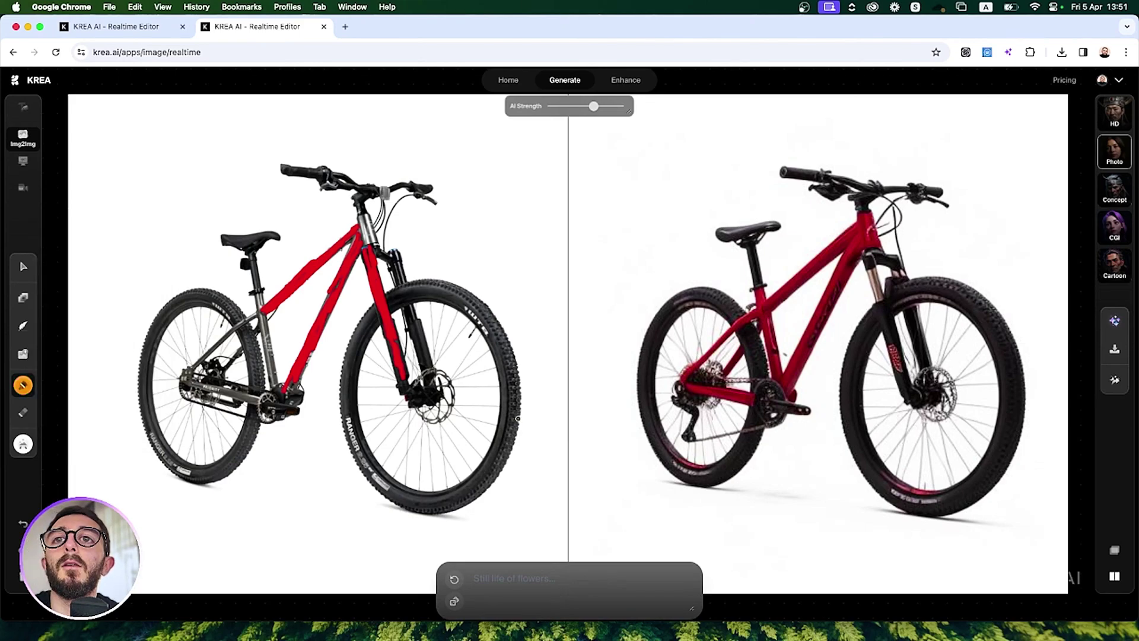
pyautogui.moveTo(517, 417)
pyautogui.mouseDown()
pyautogui.moveTo(504, 226)
pyautogui.moveTo(500, 336)
pyautogui.moveTo(464, 232)
pyautogui.moveTo(431, 319)
pyautogui.mouseUp()
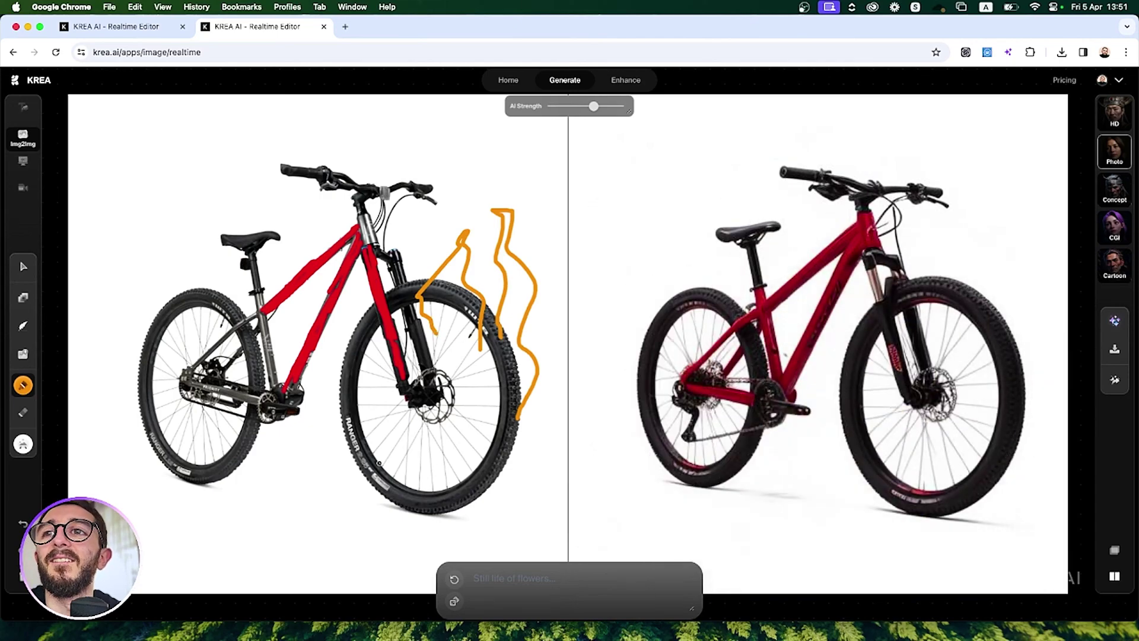
pyautogui.moveTo(363, 474); pyautogui.dragTo(373, 453)
pyautogui.moveTo(847, 620); pyautogui.dragTo(857, 421)
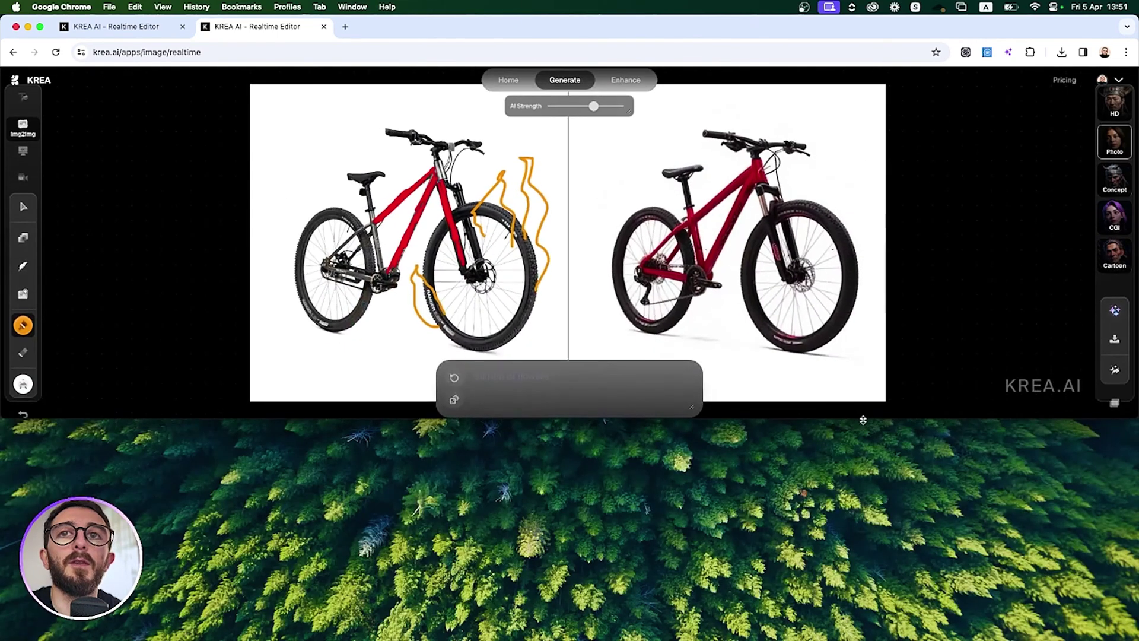
# Write the prompt 'bike with fire flames on wheel', fixing the typos
pyautogui.click(578, 380)
pyautogui.write('bike tih fl')
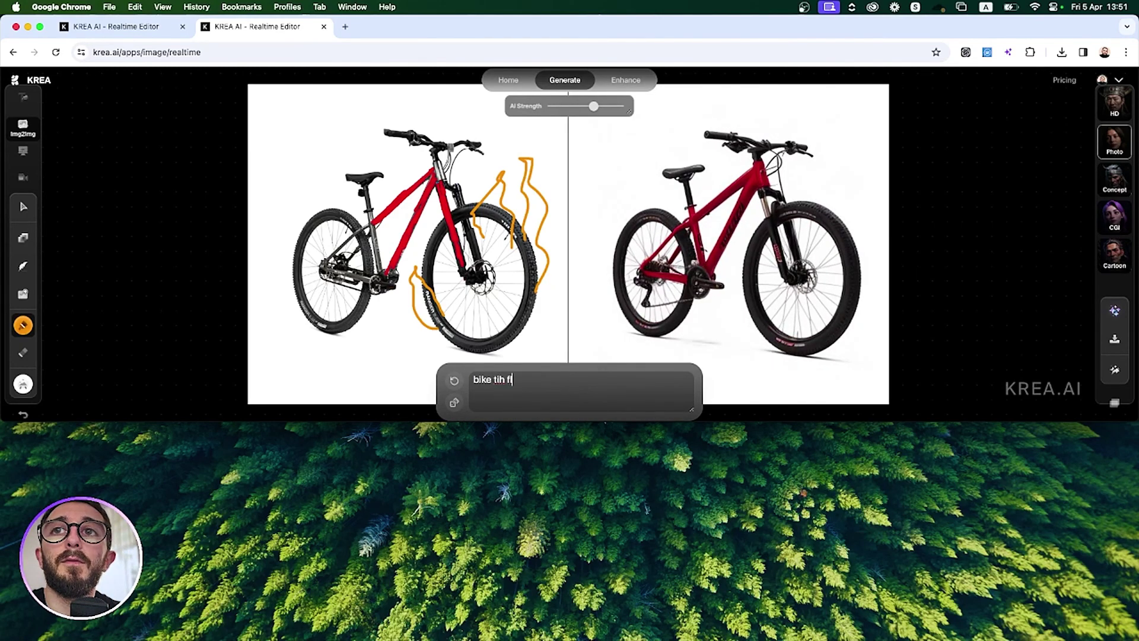
pyautogui.press('BackSpace')
pyautogui.press('BackSpace')
pyautogui.press('BackSpace')
pyautogui.press('BackSpace')
pyautogui.press('BackSpace')
pyautogui.press('BackSpace')
pyautogui.write('with flames')
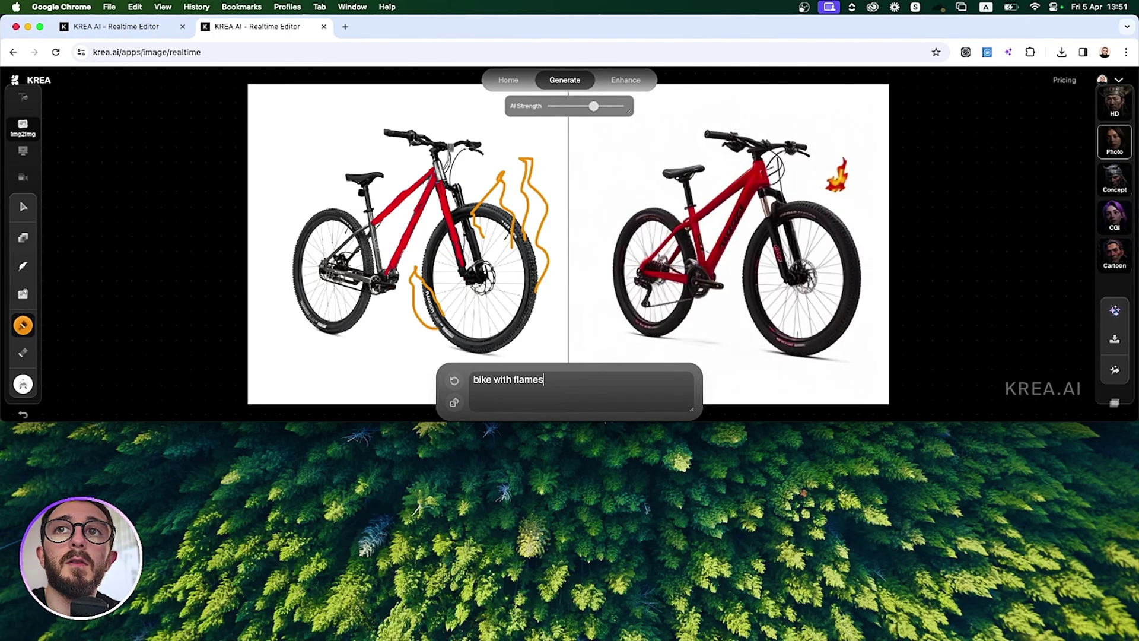
pyautogui.press('BackSpace')
pyautogui.press('BackSpace')
pyautogui.press('BackSpace')
pyautogui.write('ire flames on wehicle')
pyautogui.rightClick(594, 379)
pyautogui.click(633, 315)
# Restore the window height and lower AI strength slightly so flames render
pyautogui.moveTo(716, 421); pyautogui.dragTo(717, 611)
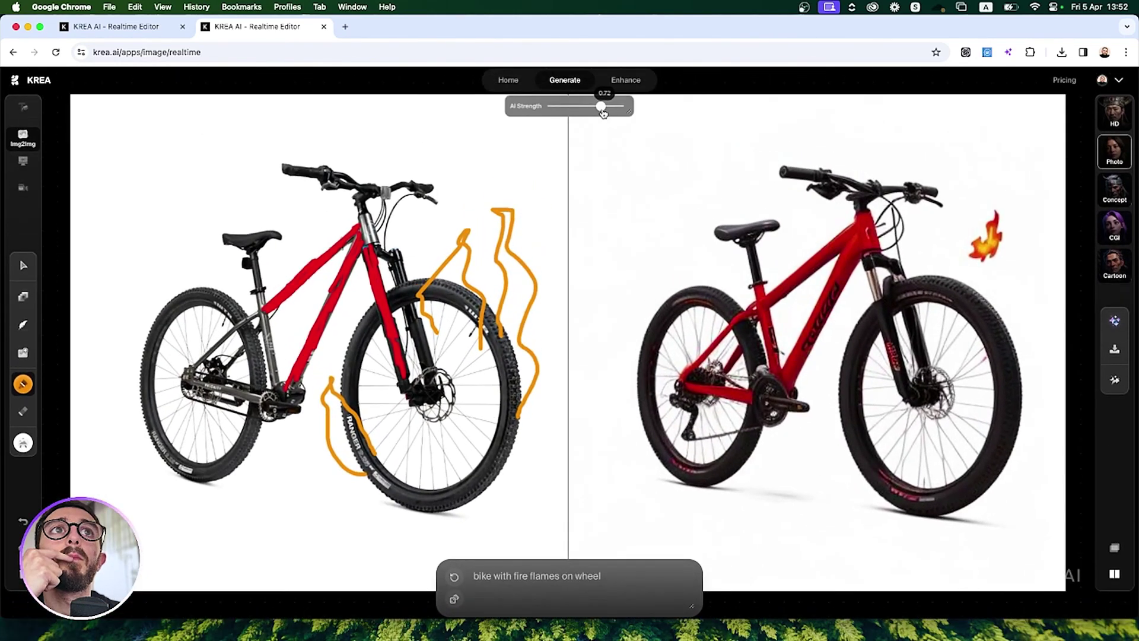
pyautogui.moveTo(593, 106); pyautogui.dragTo(583, 112)
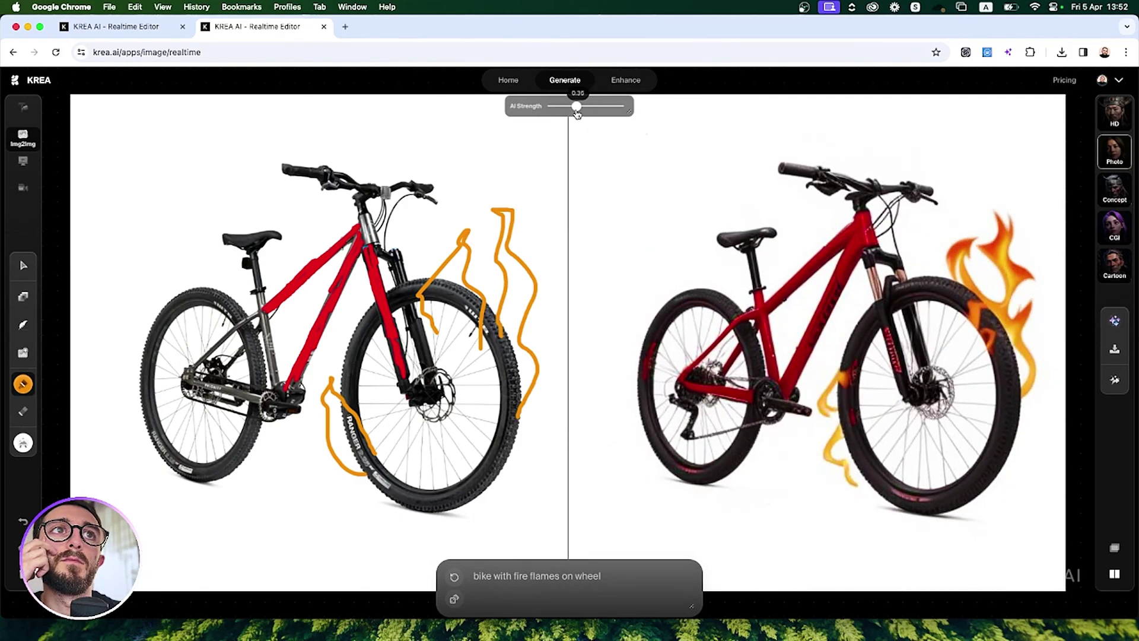
pyautogui.moveTo(584, 112); pyautogui.dragTo(577, 112)
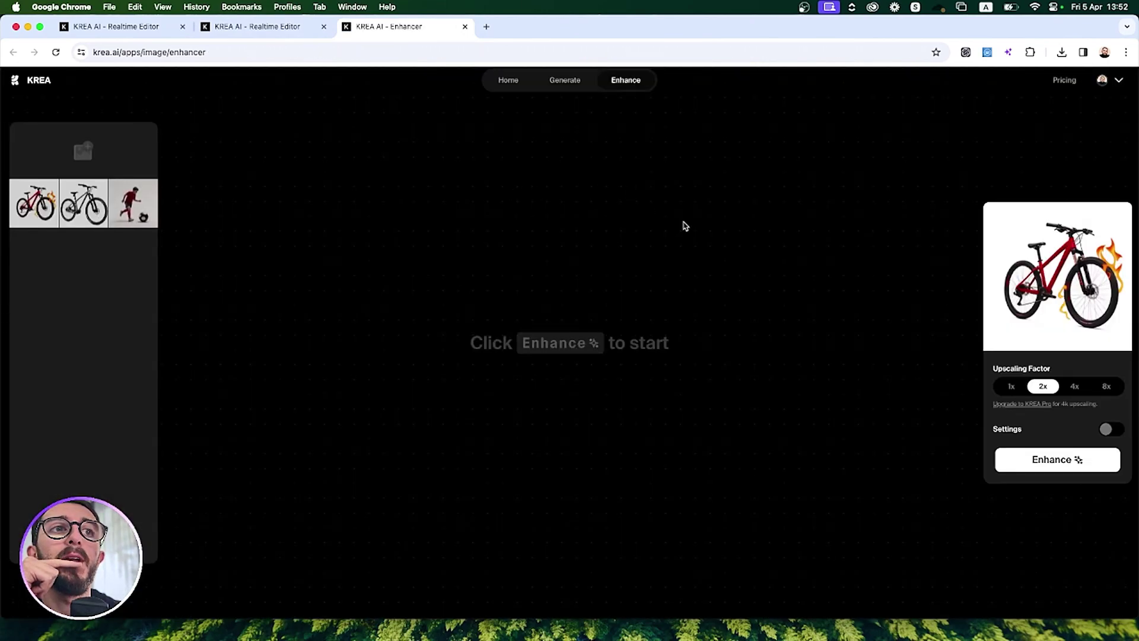
# Upscale the flaming red bike at 4x in the Enhancer
pyautogui.click(1074, 387)
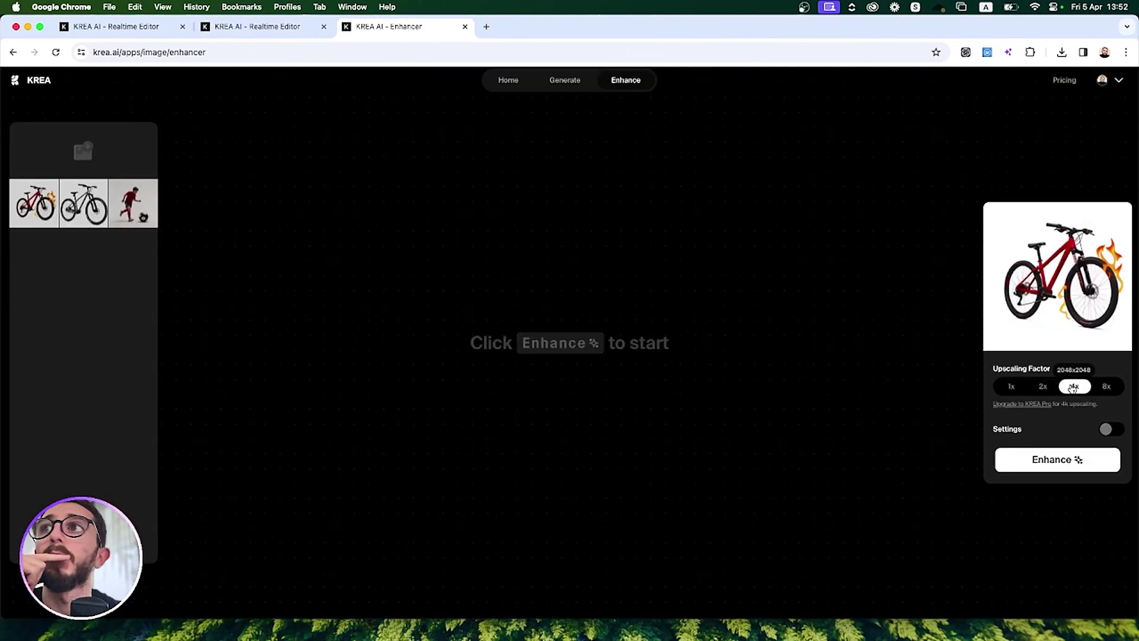
pyautogui.click(1057, 459)
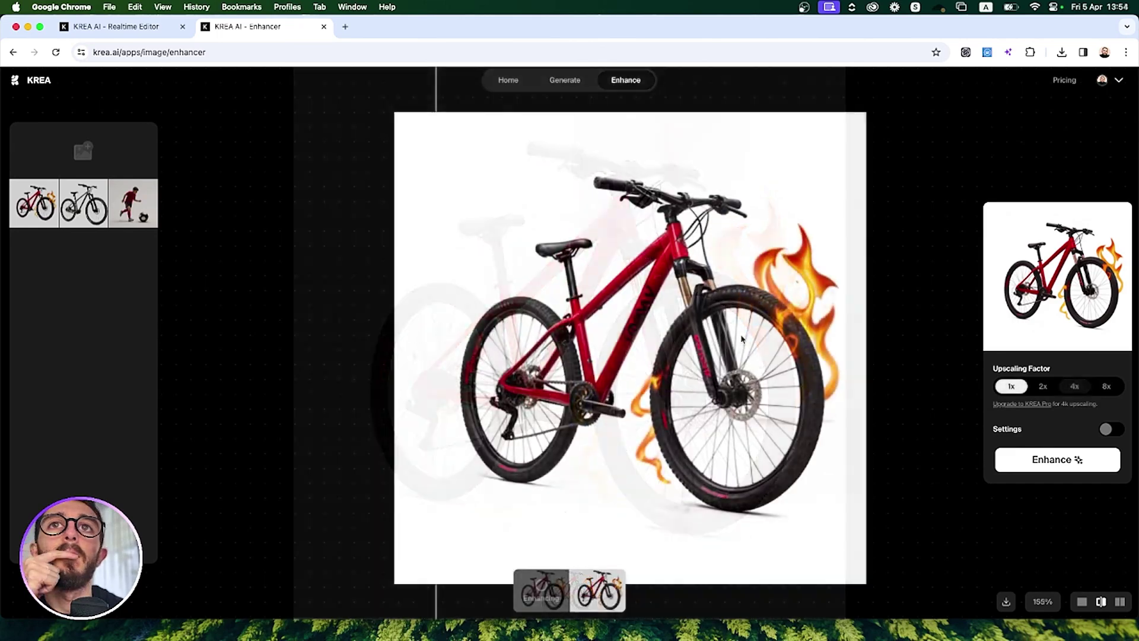
# Close the Enhancer with Cmd+W and delete all bike and flame strokes from the canvas
pyautogui.scroll(3, 624, 254)
pyautogui.scroll(3, 625, 254)
pyautogui.scroll(3, 625, 254)
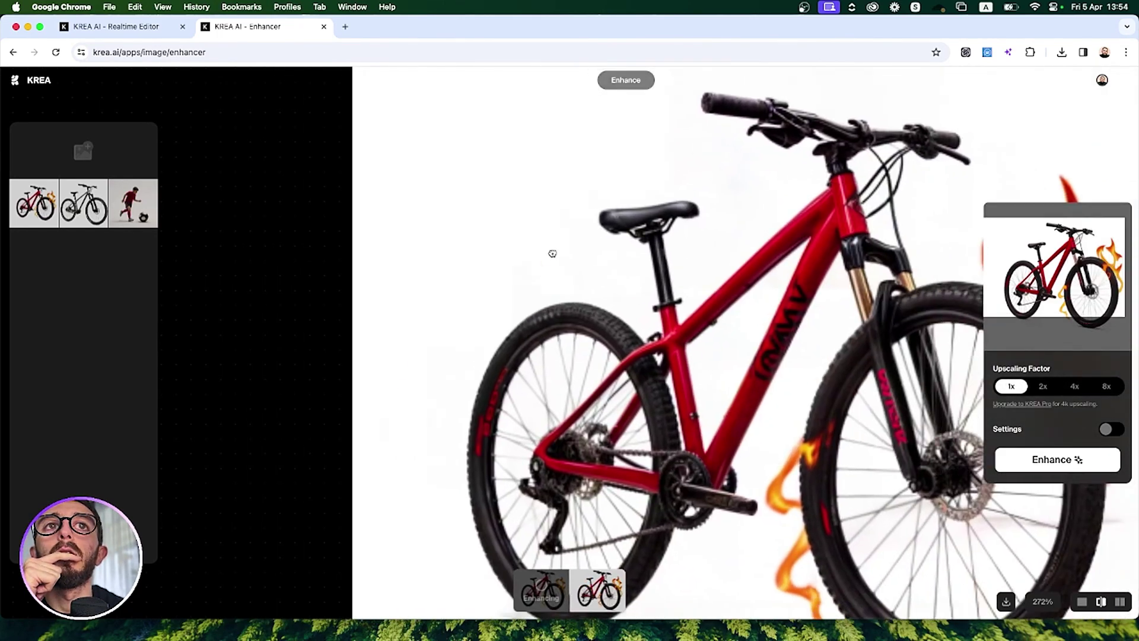
pyautogui.press('super+w')
pyautogui.press('BackSpace')
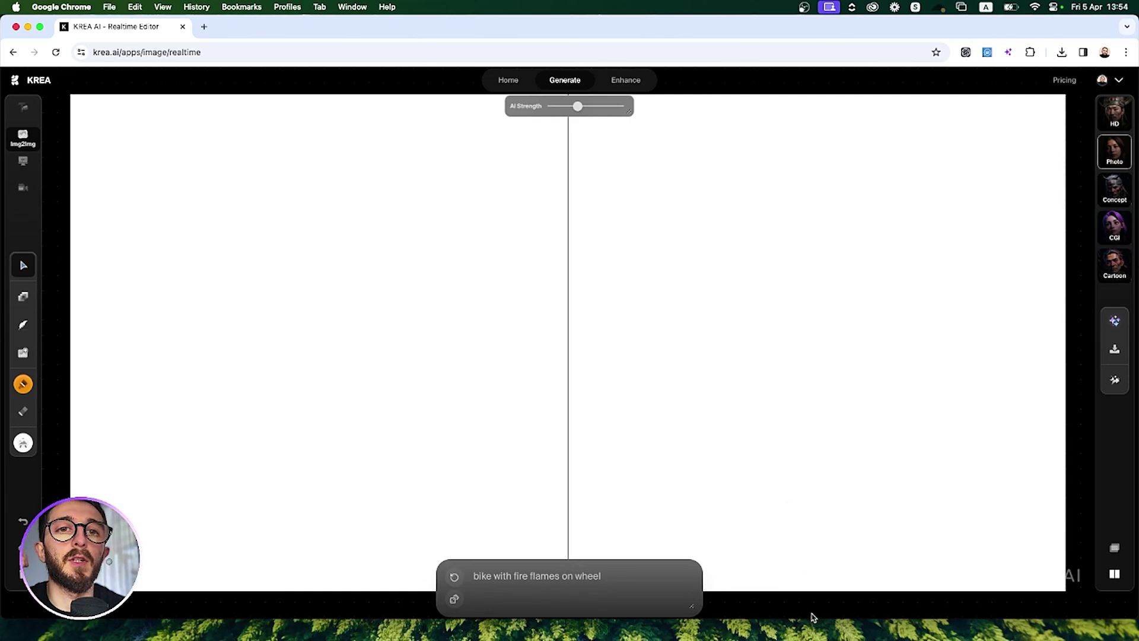
# Delete the bike-with-fire-flames prompt text and restore the browser window to full height
pyautogui.moveTo(811, 618); pyautogui.dragTo(838, 376)
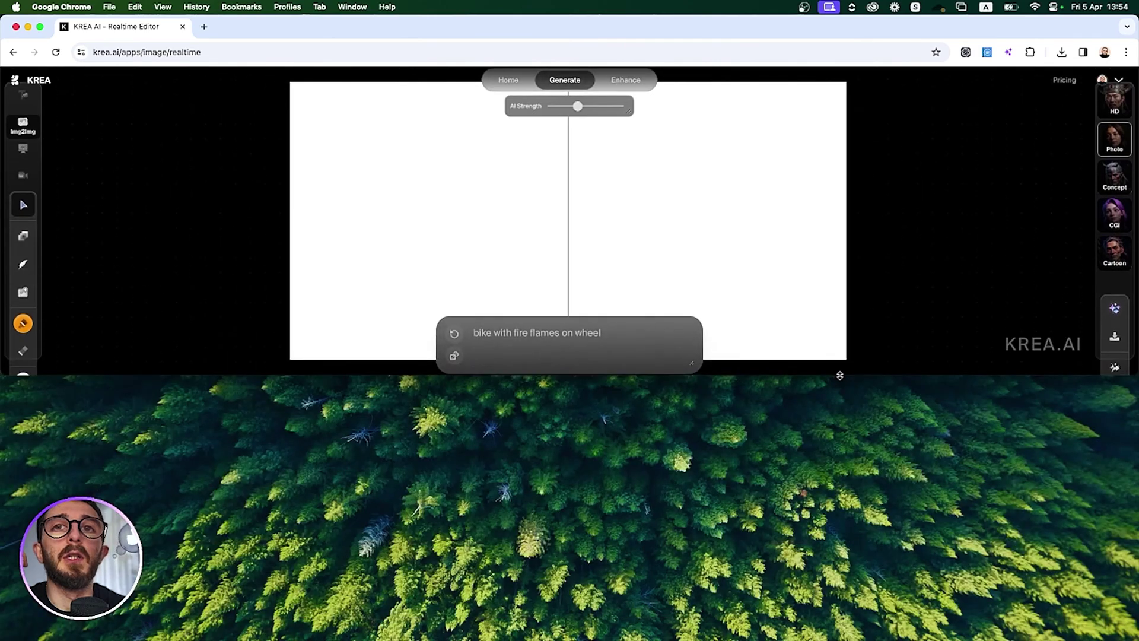
pyautogui.tripleClick(635, 338)
pyautogui.press('BackSpace')
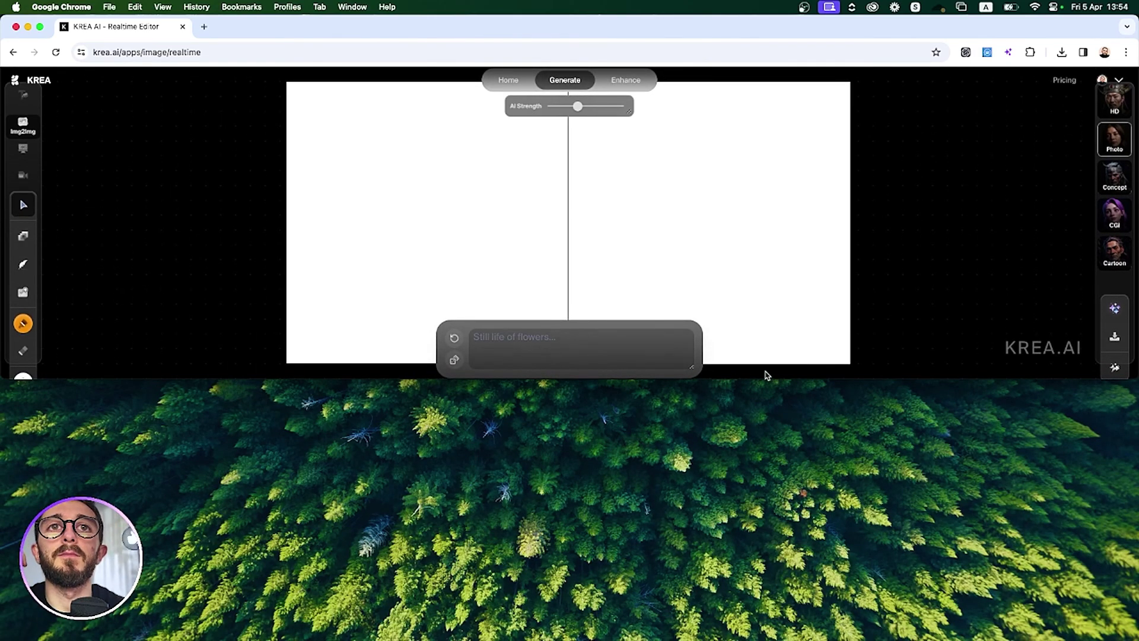
pyautogui.moveTo(758, 380); pyautogui.dragTo(742, 556)
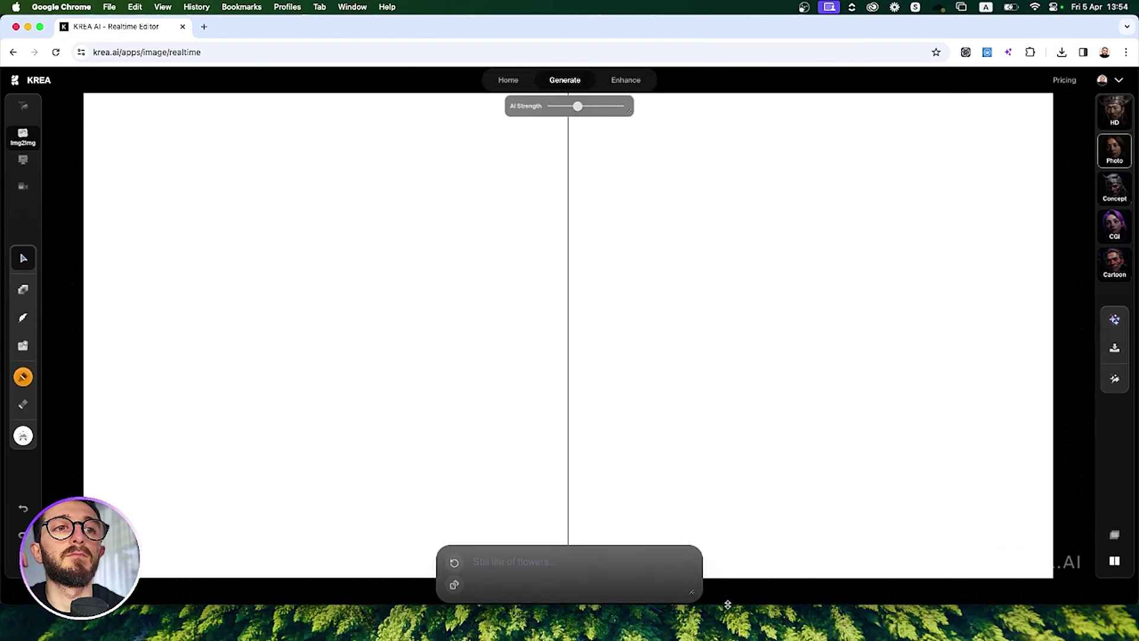
pyautogui.moveTo(727, 604); pyautogui.dragTo(726, 620)
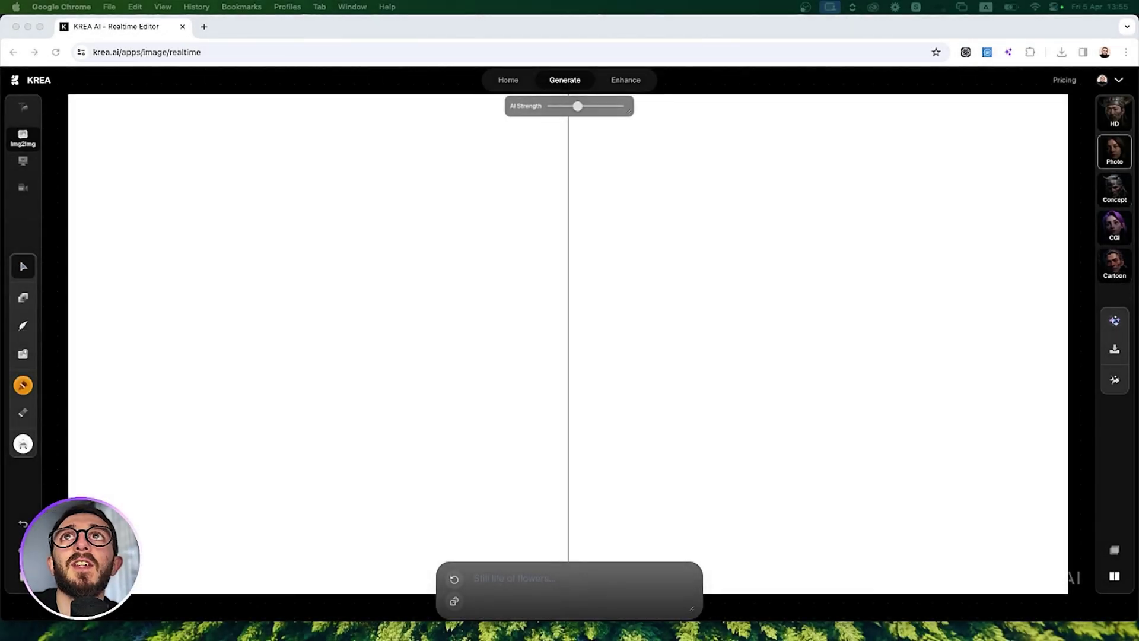
# Set AI strength near 0.94 and load the random wild-horses-in-alpine-meadows prompt
pyautogui.click(579, 107)
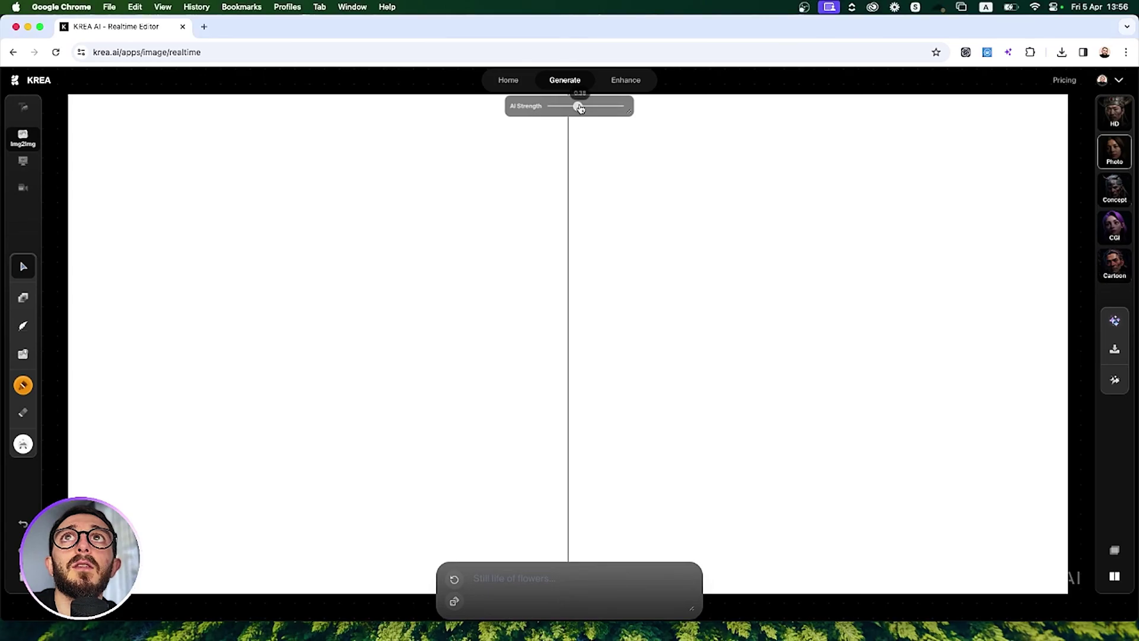
pyautogui.moveTo(578, 107); pyautogui.dragTo(616, 108)
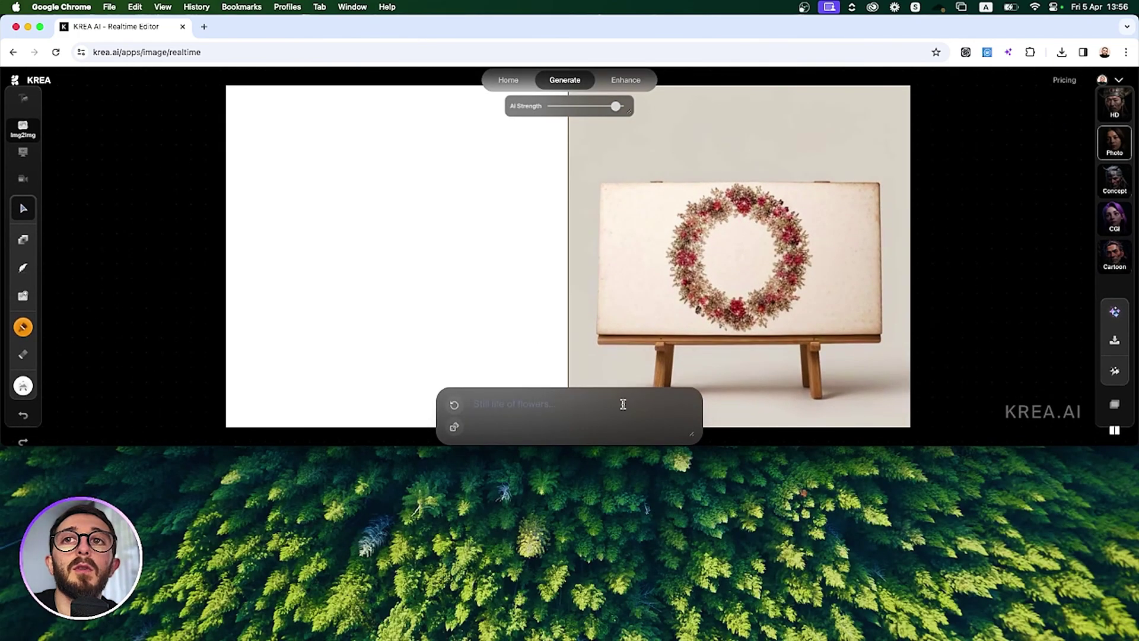
pyautogui.click(602, 398)
pyautogui.click(423, 426)
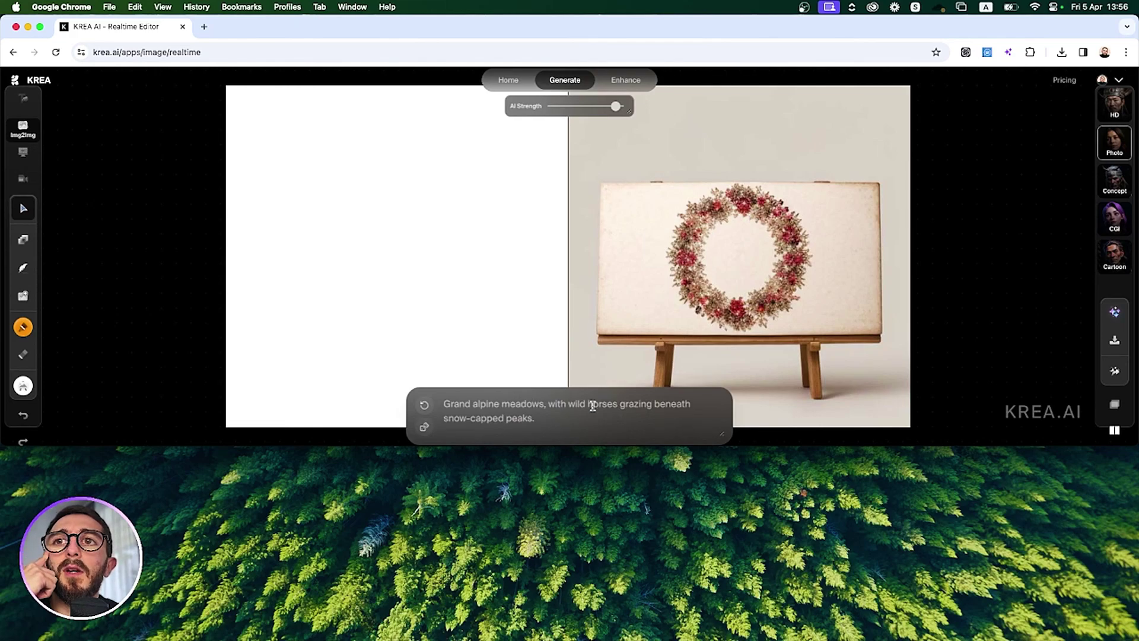
pyautogui.click(666, 415)
pyautogui.press('Return')
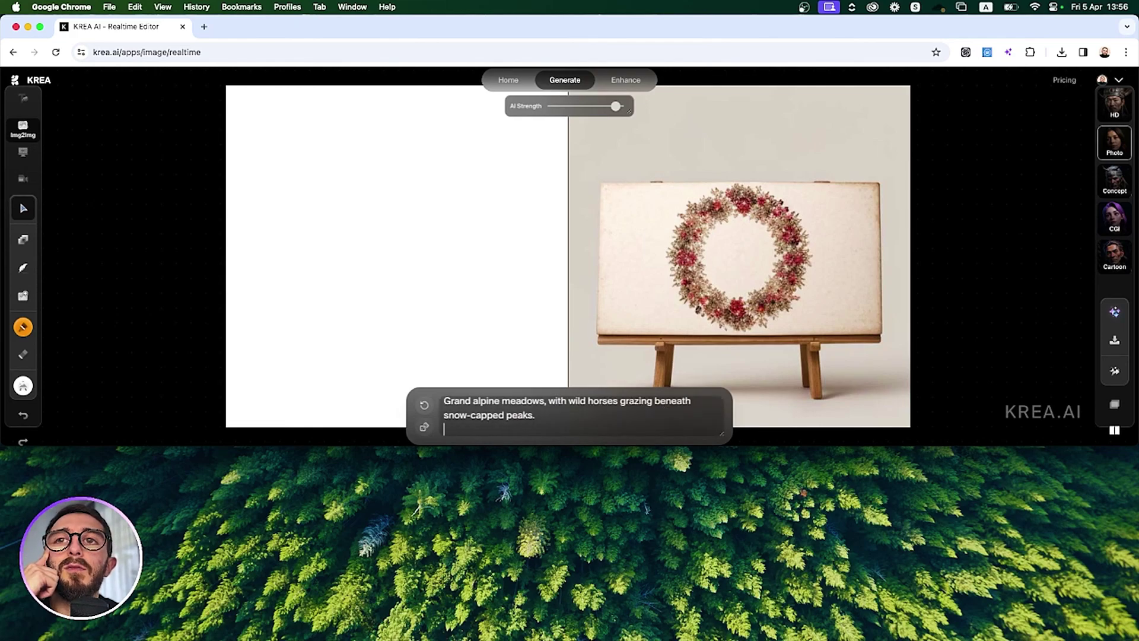
pyautogui.press('BackSpace')
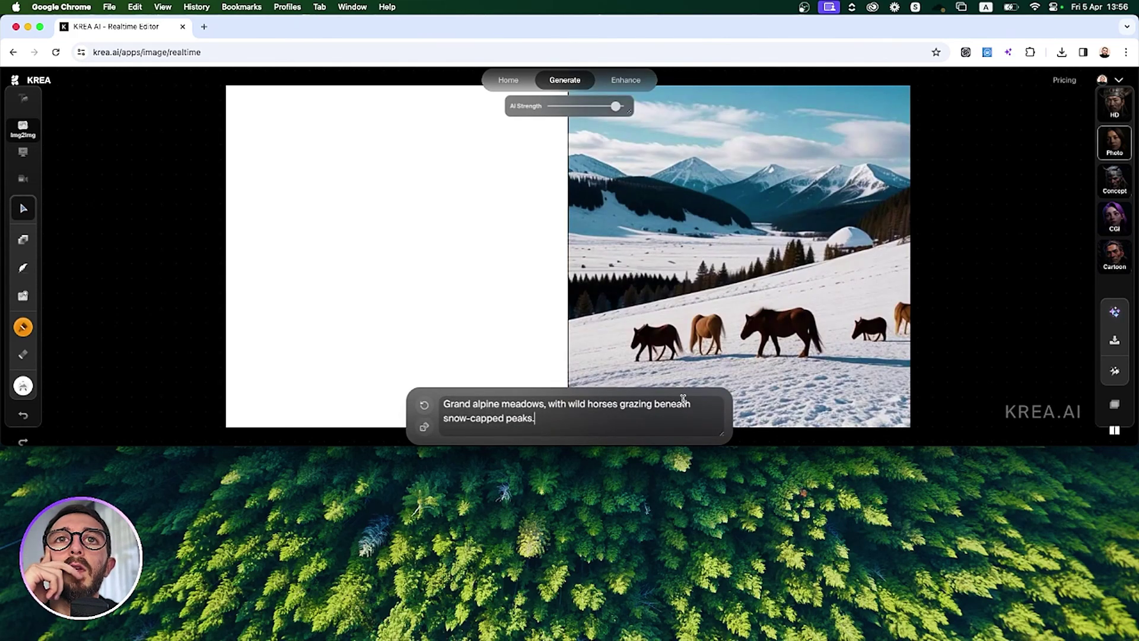
pyautogui.press('super+a')
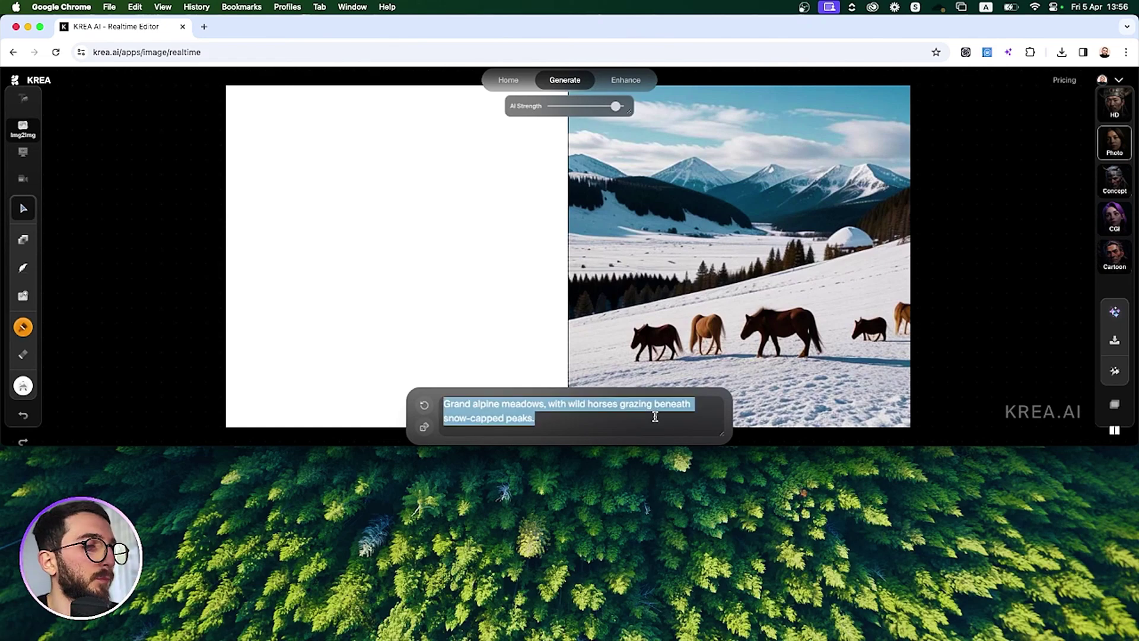
# Change the prompt to '20 years female' and lower AI Strength slightly for a young-woman portrait
pyautogui.write('20 ye')
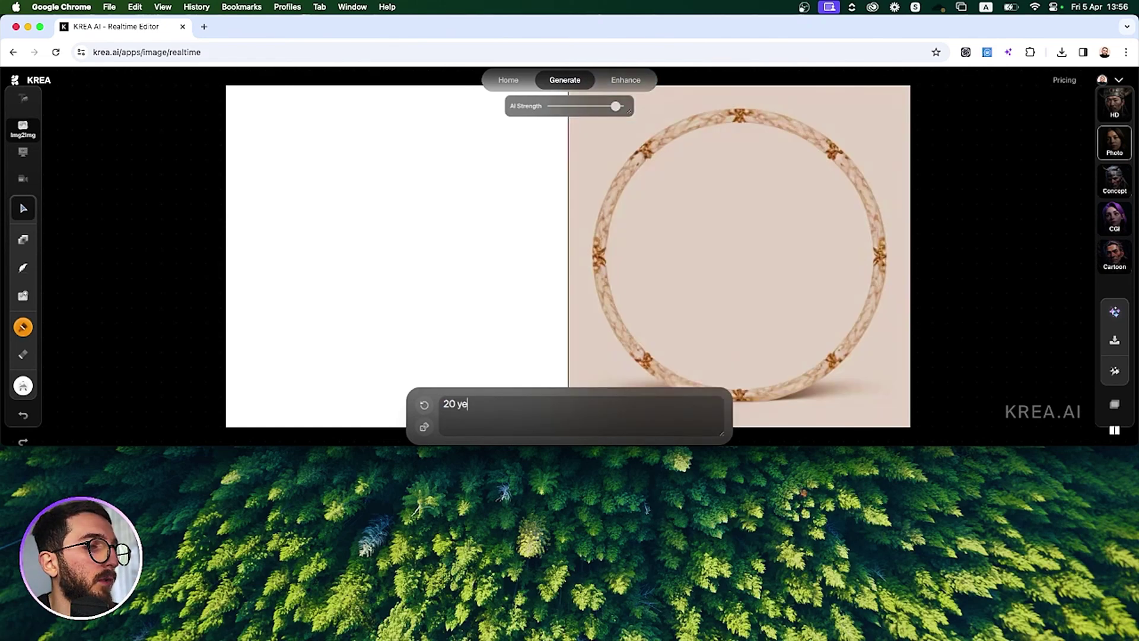
pyautogui.write('ars m')
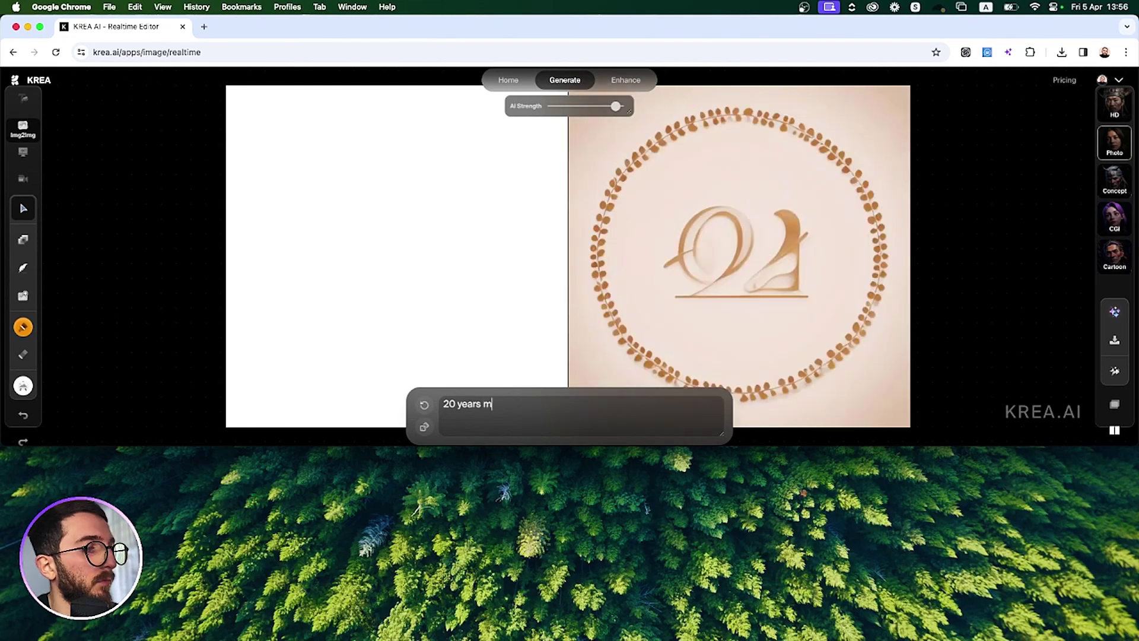
pyautogui.press('BackSpace')
pyautogui.write('female')
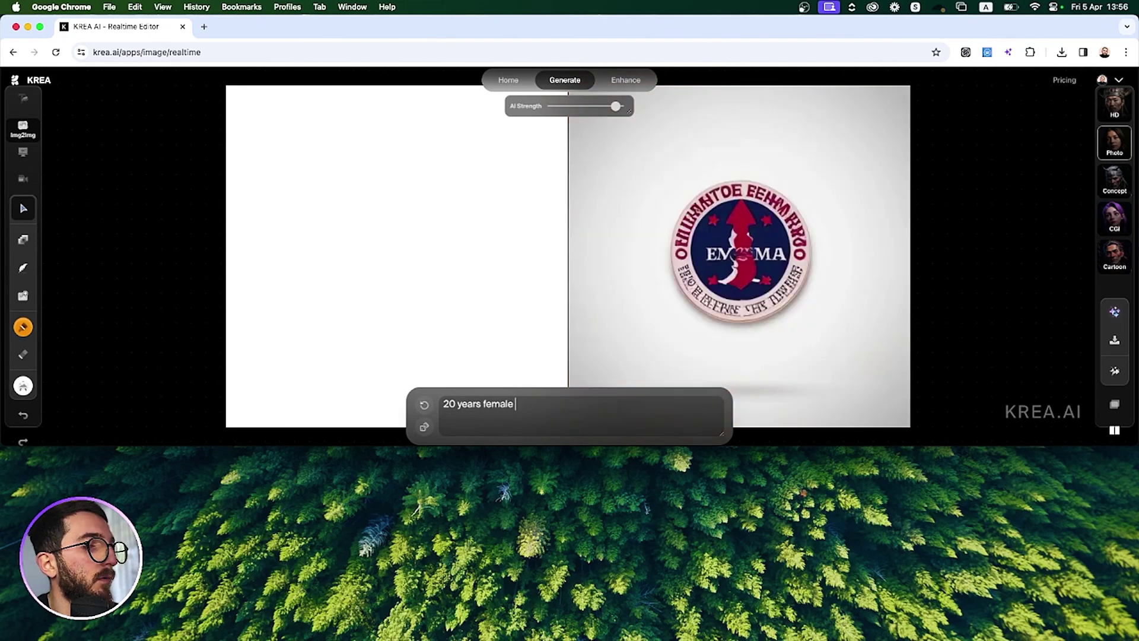
pyautogui.write(' model')
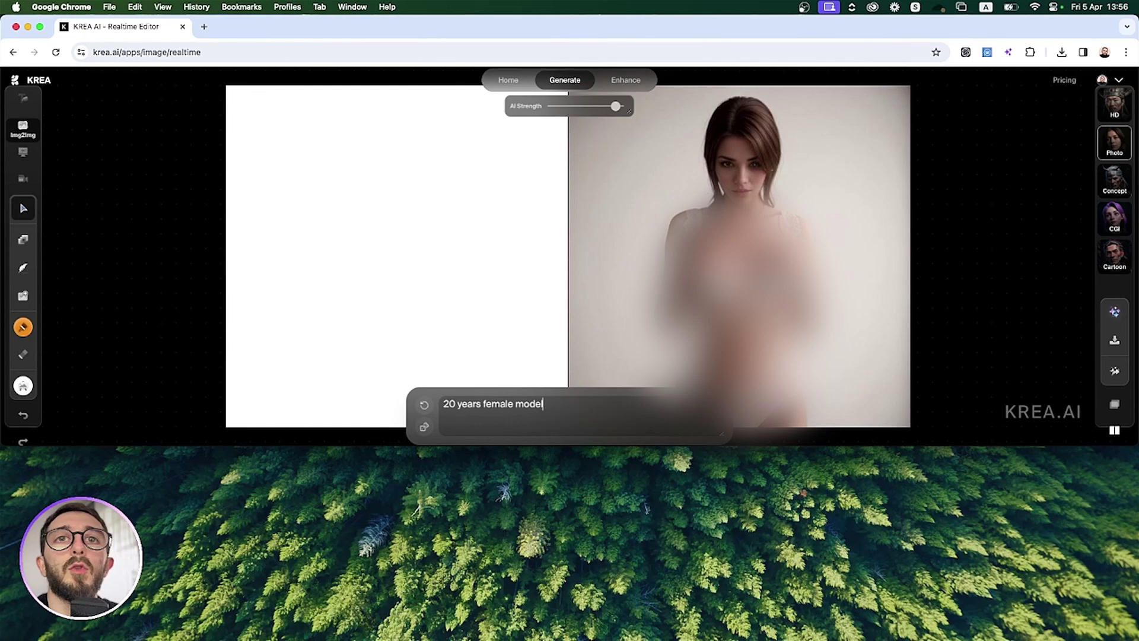
pyautogui.press('BackSpace')
pyautogui.press('BackSpace')
pyautogui.press('BackSpace')
pyautogui.press('BackSpace')
pyautogui.press('BackSpace')
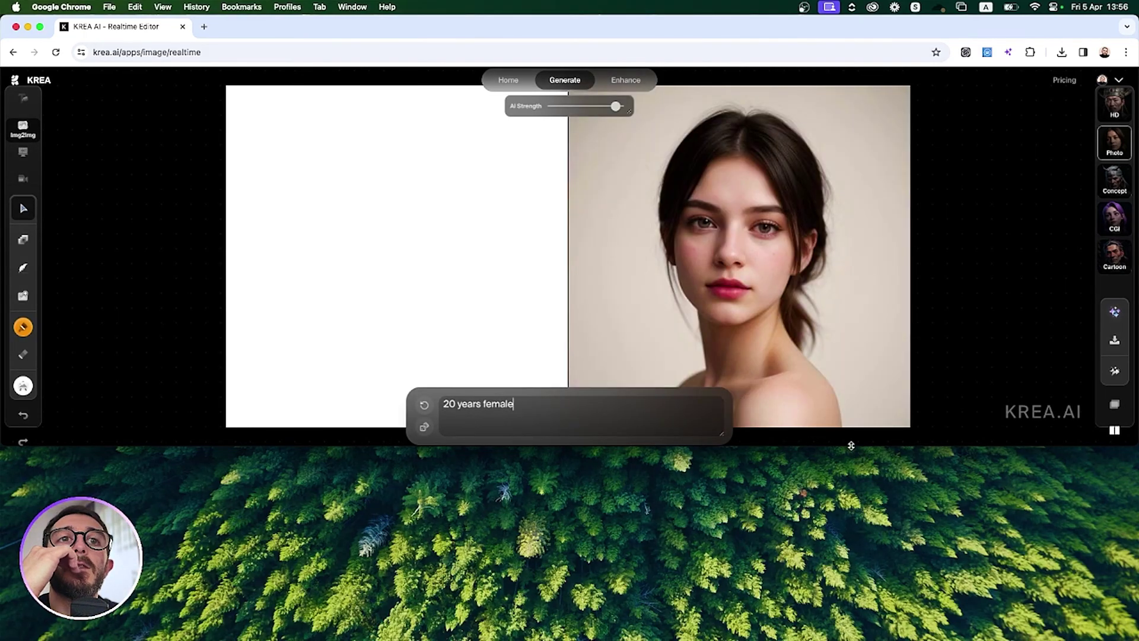
pyautogui.moveTo(849, 446); pyautogui.dragTo(842, 611)
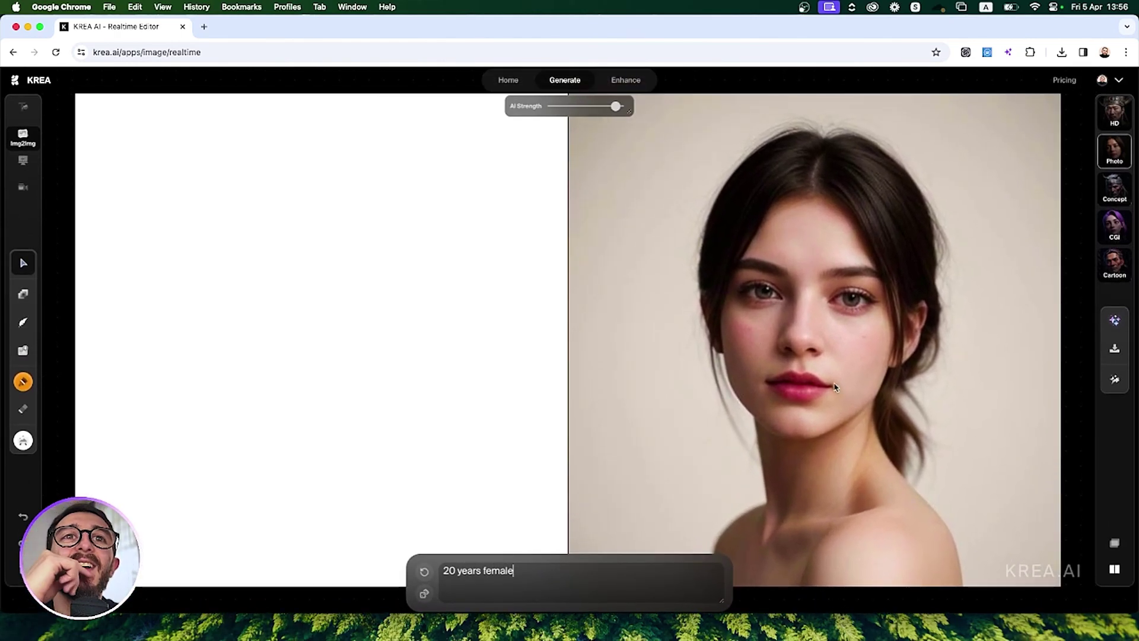
pyautogui.moveTo(616, 106); pyautogui.dragTo(619, 106)
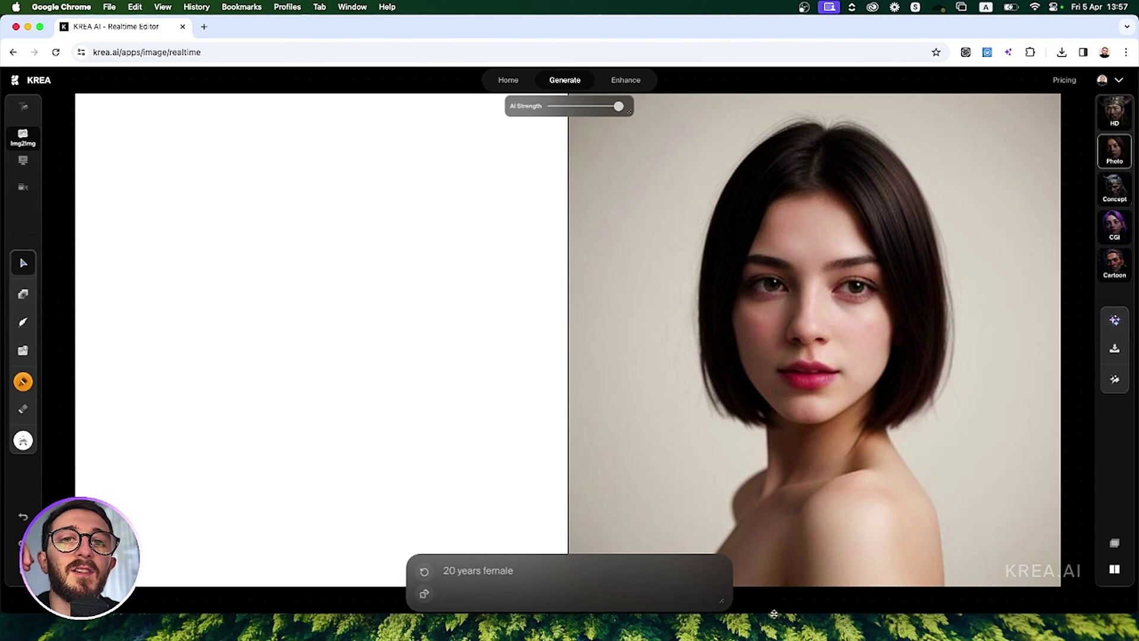
# Roll a random prompt, getting a historic train crossing a stone viaduct in a misty valley
pyautogui.moveTo(773, 612); pyautogui.dragTo(773, 418)
pyautogui.click(423, 399)
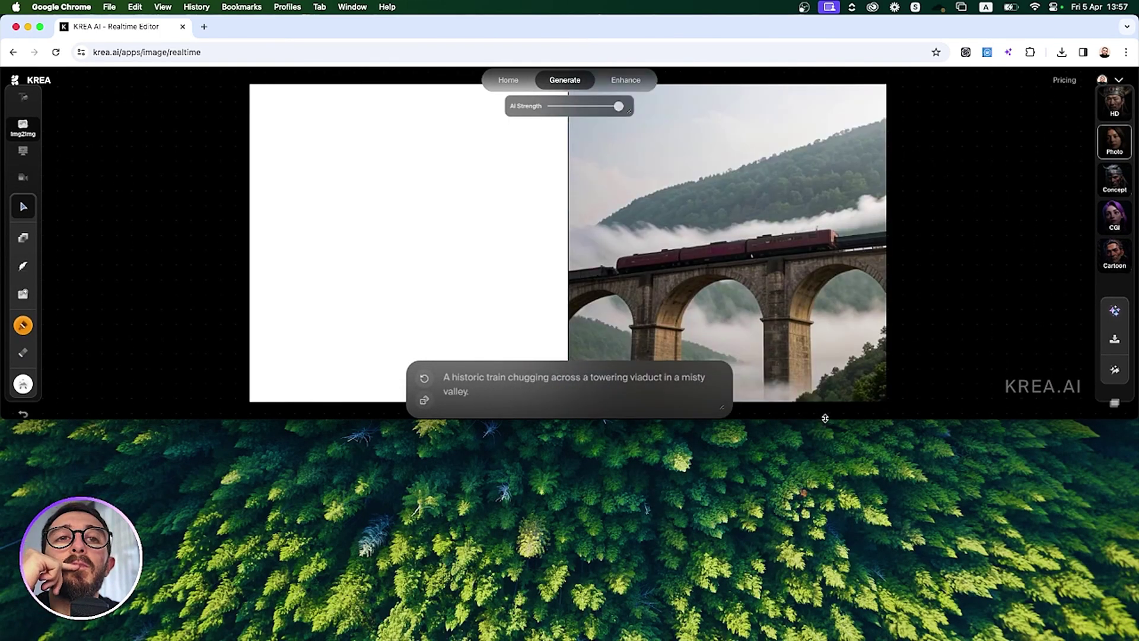
pyautogui.moveTo(825, 419); pyautogui.dragTo(824, 601)
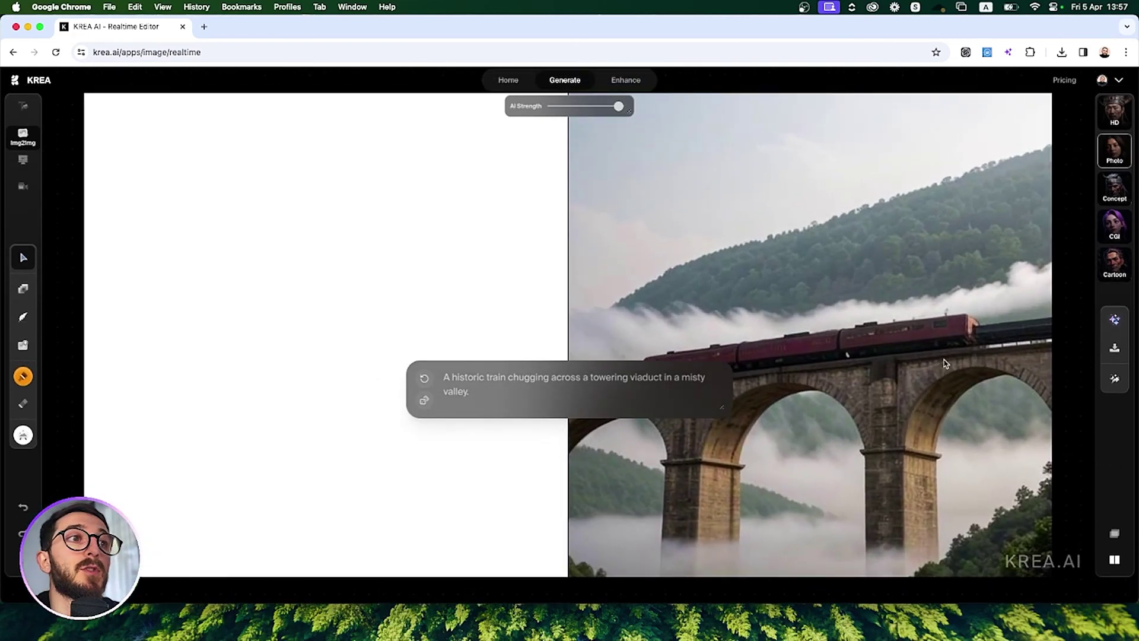